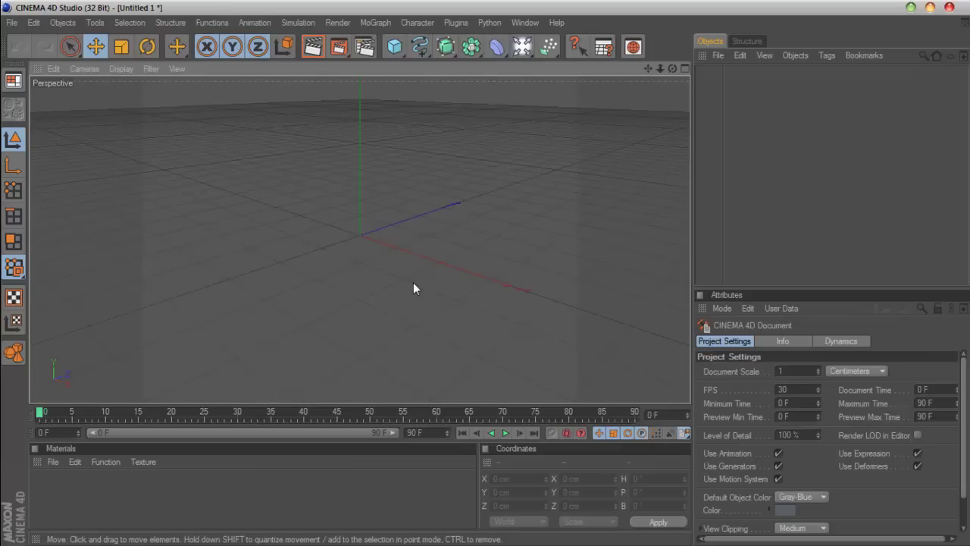
# Step: Try the Knife tool with K, then switch to Live Selection and open the layout menu
pyautogui.press('k')
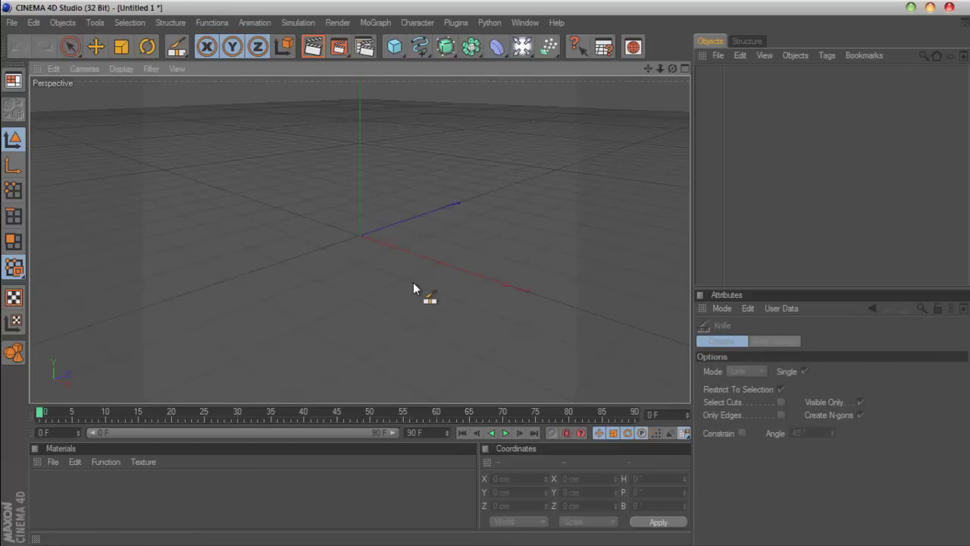
pyautogui.press('v')
pyautogui.press('space')
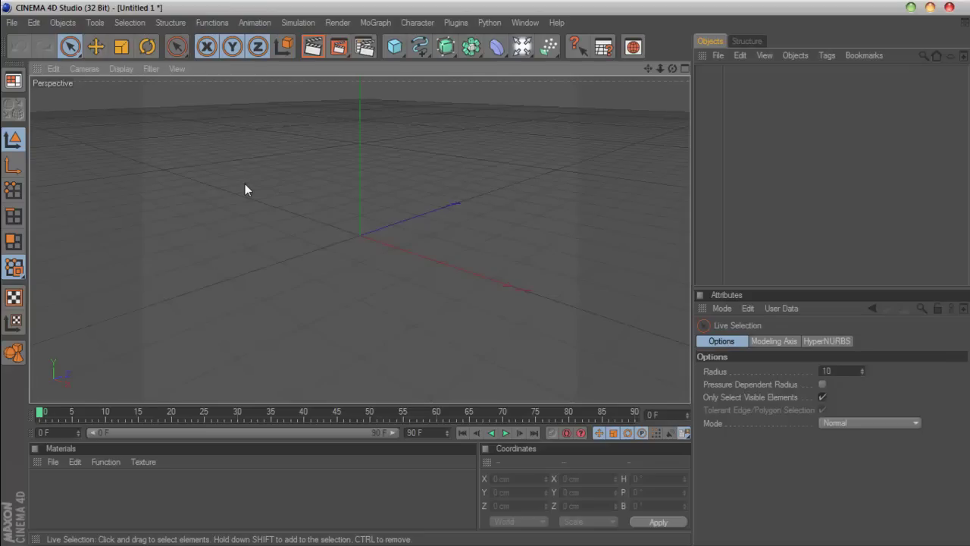
pyautogui.click(12, 80)
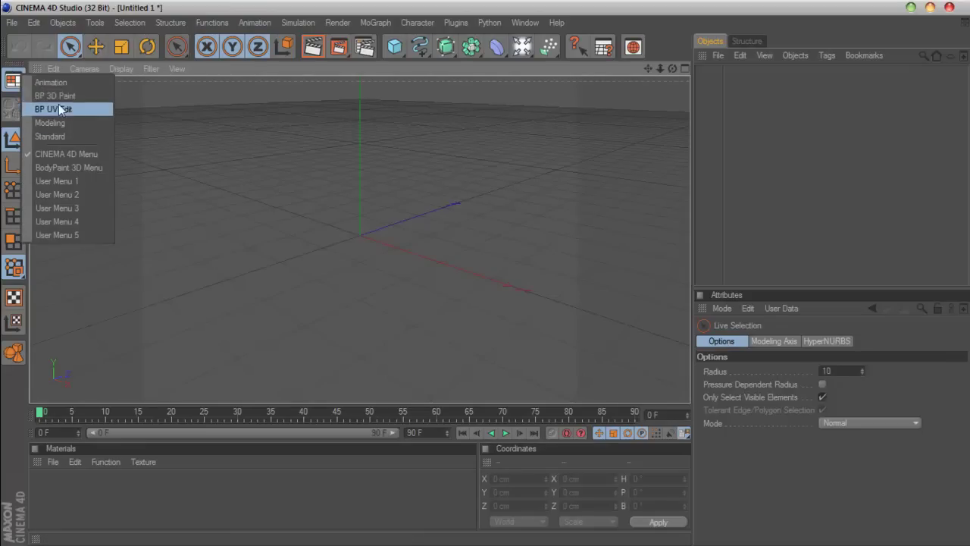
# Step: Switch to the BP UV Edit layout, then BP 3D Paint, then back to Standard
pyautogui.click(57, 110)
pyautogui.click(12, 76)
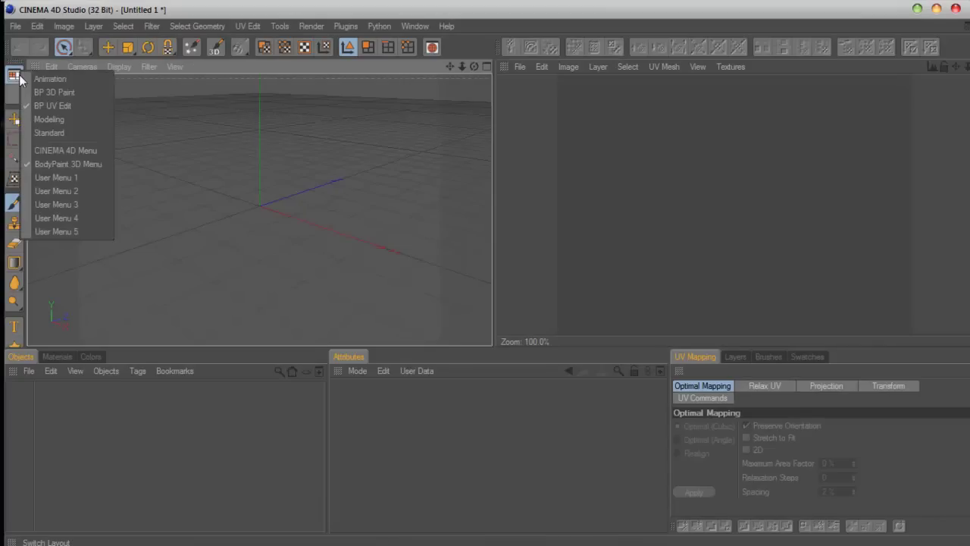
pyautogui.click(55, 96)
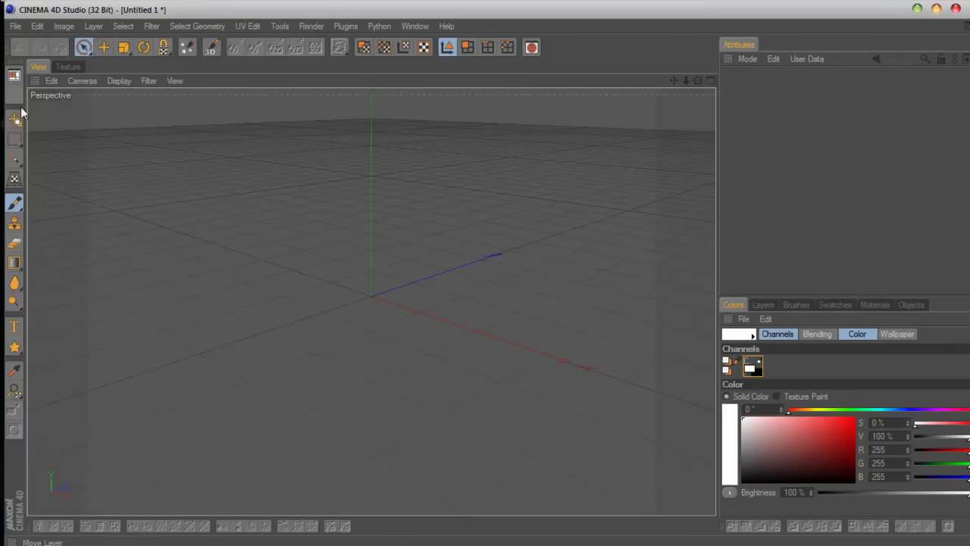
pyautogui.click(13, 76)
pyautogui.click(58, 132)
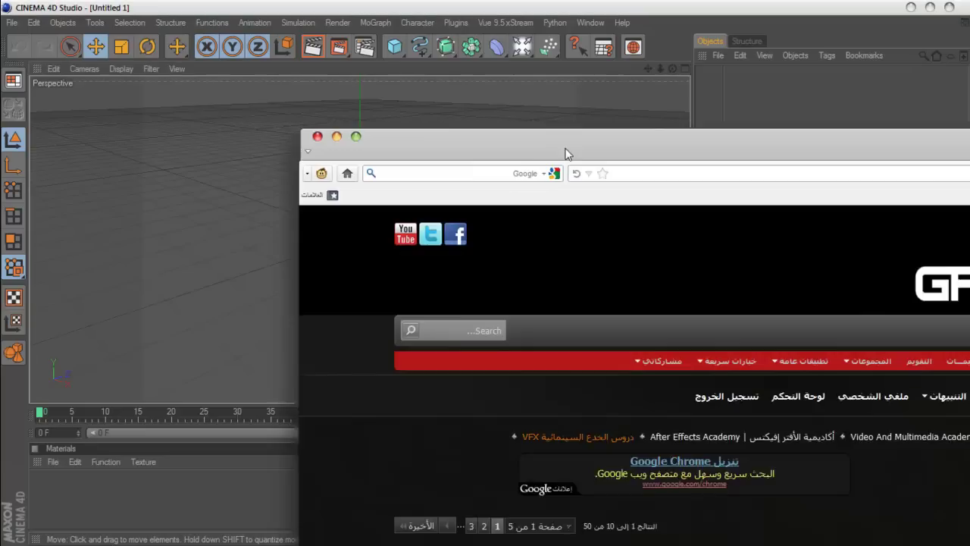
# Step: Scroll the Avatar workshop thread down to the Vue 9.5, Cinema 4D and Photoshop links, selecting the Vue 9.5 heading
pyautogui.scroll(-1, 586, 370)
pyautogui.scroll(1, 641, 349)
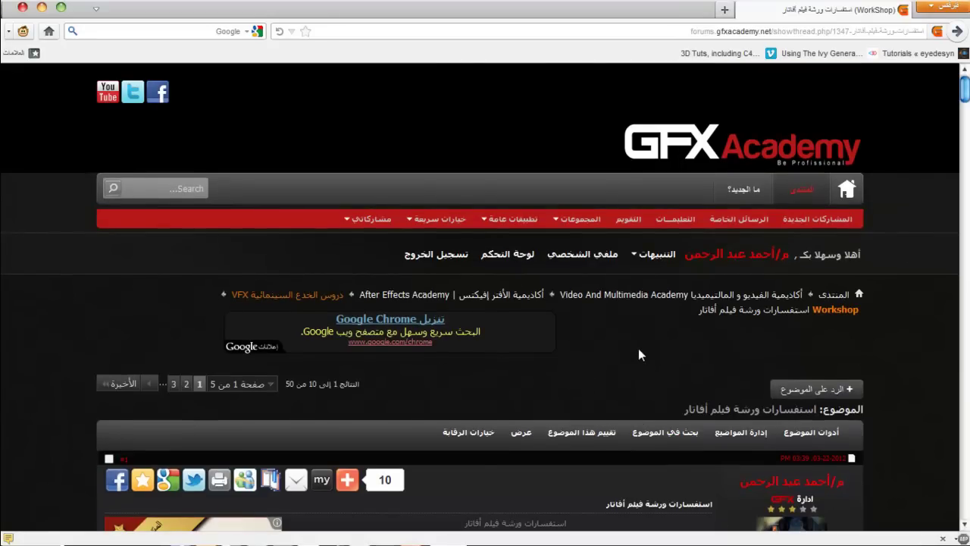
pyautogui.scroll(-2, 641, 342)
pyautogui.scroll(-3, 642, 342)
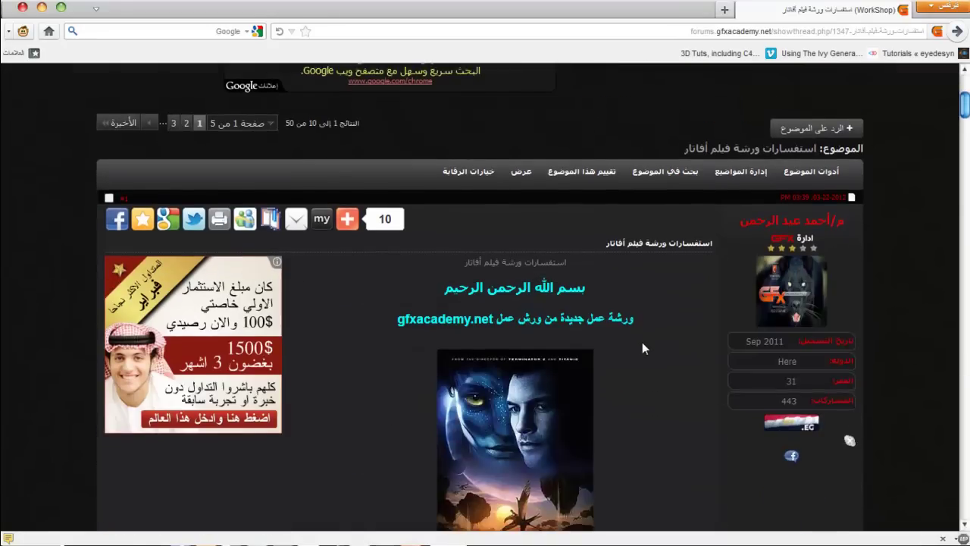
pyautogui.scroll(-3, 642, 342)
pyautogui.scroll(-10, 603, 229)
pyautogui.scroll(-5, 604, 229)
pyautogui.scroll(-5, 602, 226)
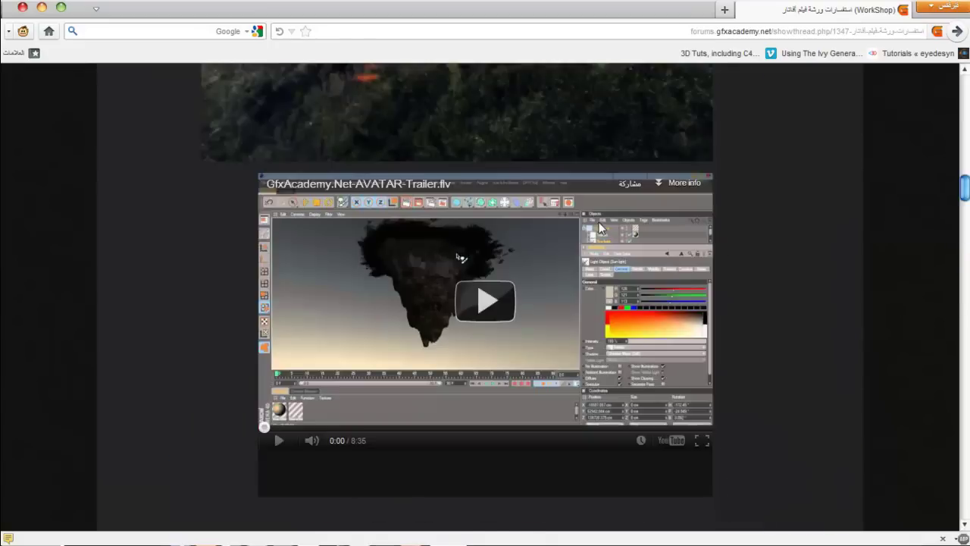
pyautogui.scroll(-5, 601, 224)
pyautogui.scroll(-2, 600, 223)
pyautogui.scroll(4, 600, 224)
pyautogui.scroll(1, 600, 222)
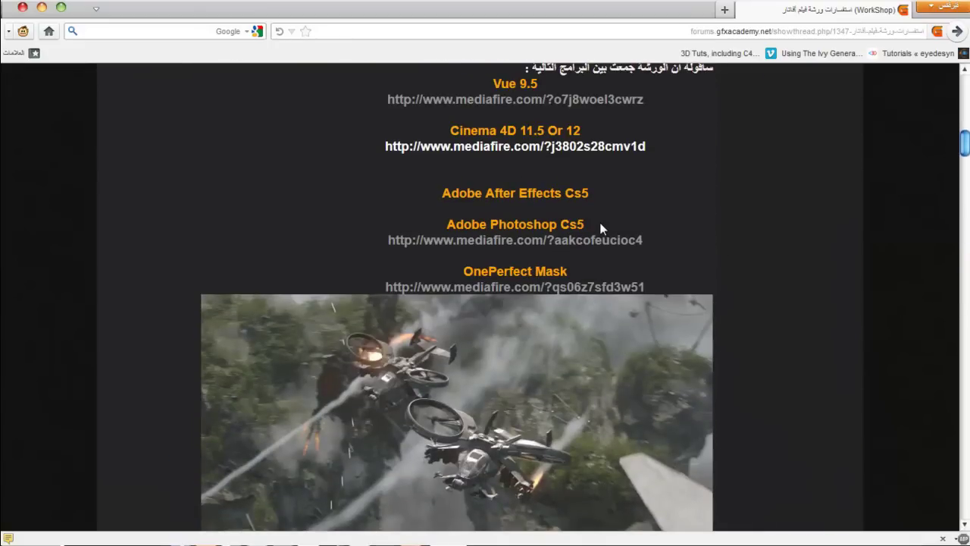
pyautogui.scroll(2, 599, 222)
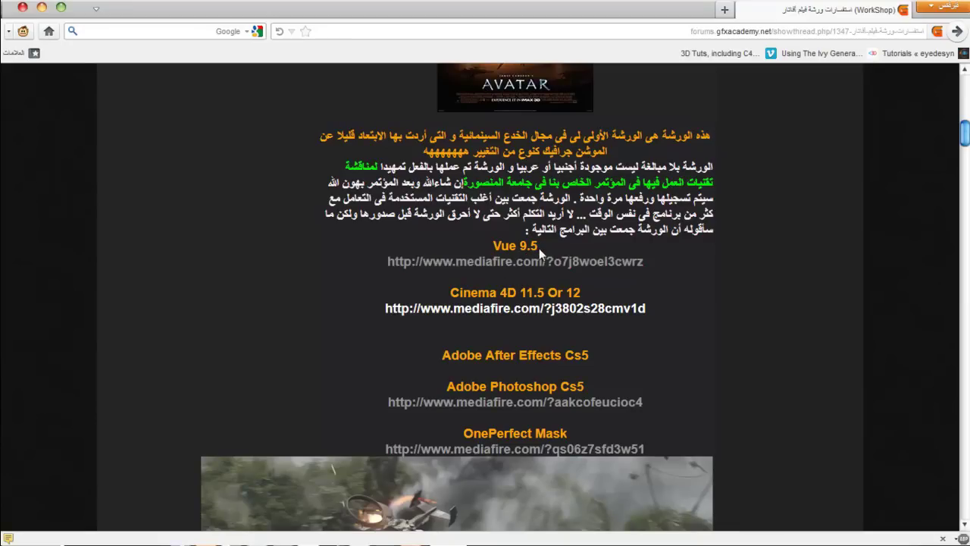
pyautogui.moveTo(539, 248); pyautogui.dragTo(493, 246)
pyautogui.click(675, 258)
# Step: Highlight the Photoshop and OnePerfect Mask download headings and links in the thread
pyautogui.scroll(-3, 597, 316)
pyautogui.moveTo(596, 201); pyautogui.dragTo(441, 194)
pyautogui.click(680, 220)
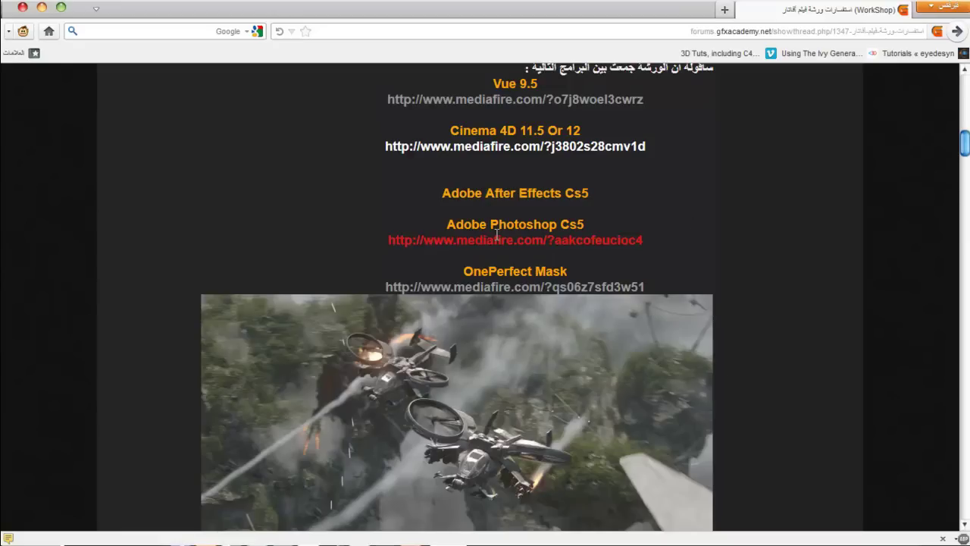
pyautogui.moveTo(653, 239); pyautogui.dragTo(386, 241)
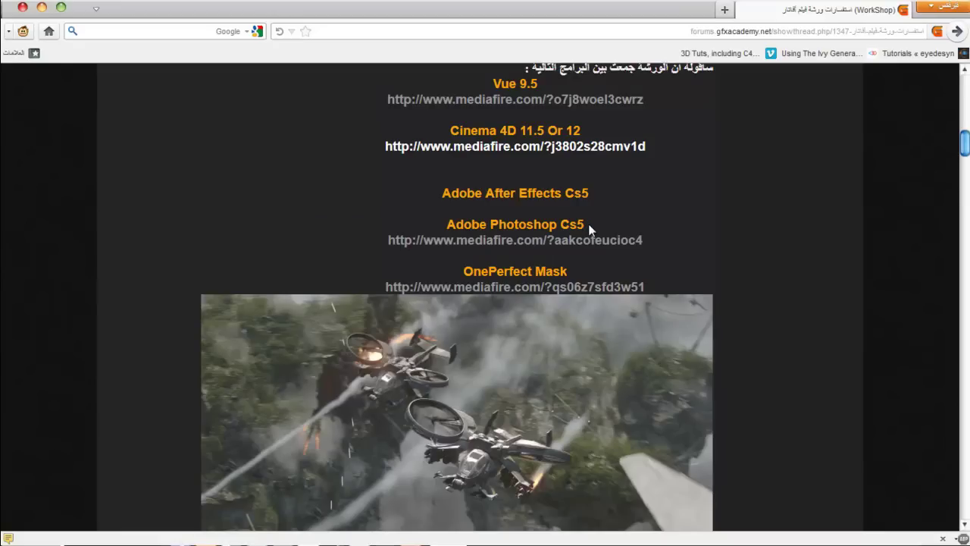
pyautogui.moveTo(571, 270); pyautogui.dragTo(463, 270)
pyautogui.click(670, 285)
pyautogui.moveTo(650, 288); pyautogui.dragTo(375, 286)
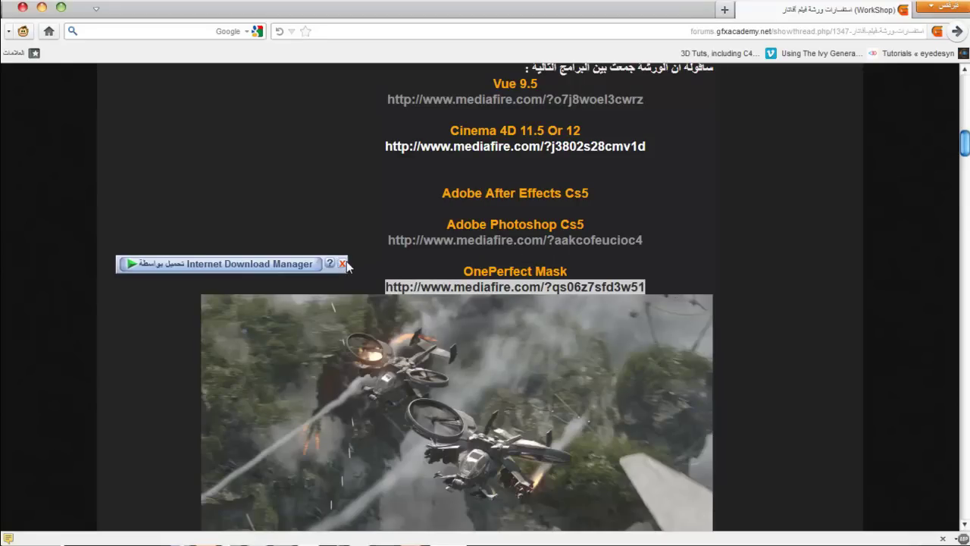
pyautogui.click(730, 259)
# Step: Scroll back up the forum thread before returning to Cinema 4D
pyautogui.scroll(2, 729, 259)
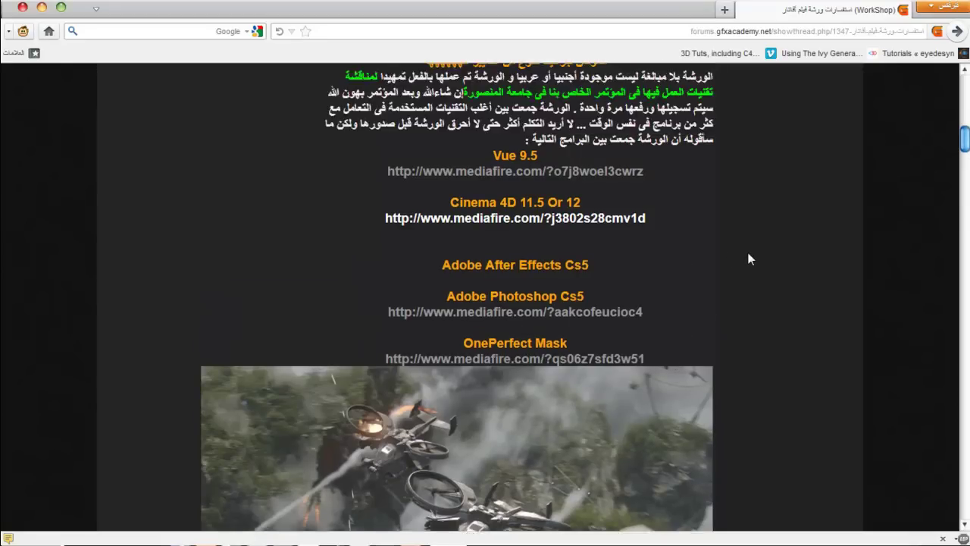
pyautogui.scroll(2, 749, 259)
pyautogui.scroll(-1, 660, 259)
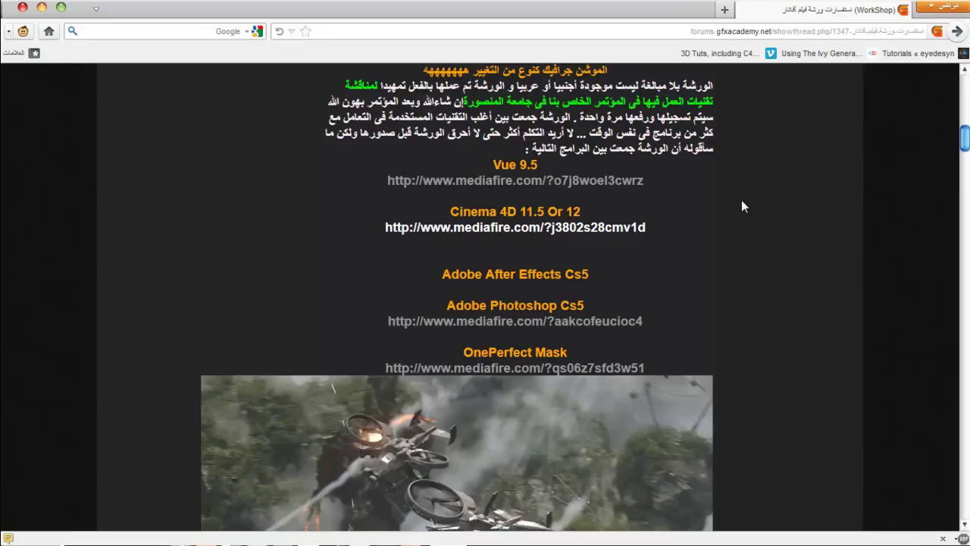
pyautogui.scroll(-2, 608, 218)
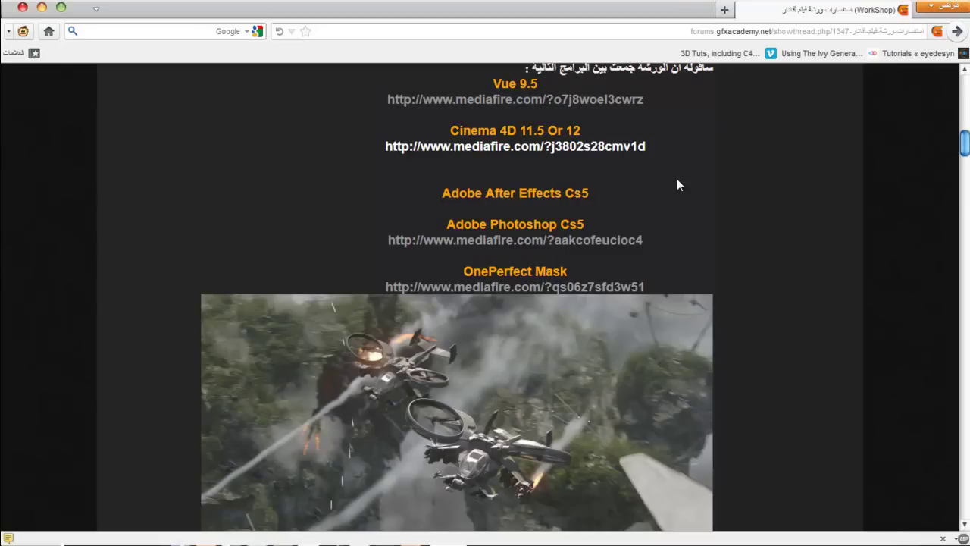
pyautogui.scroll(10, 676, 179)
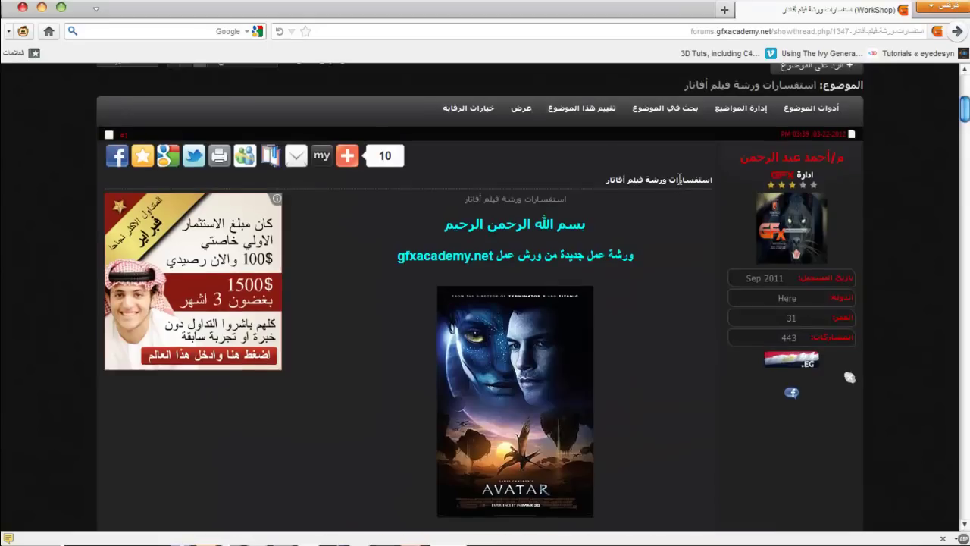
pyautogui.scroll(2, 676, 184)
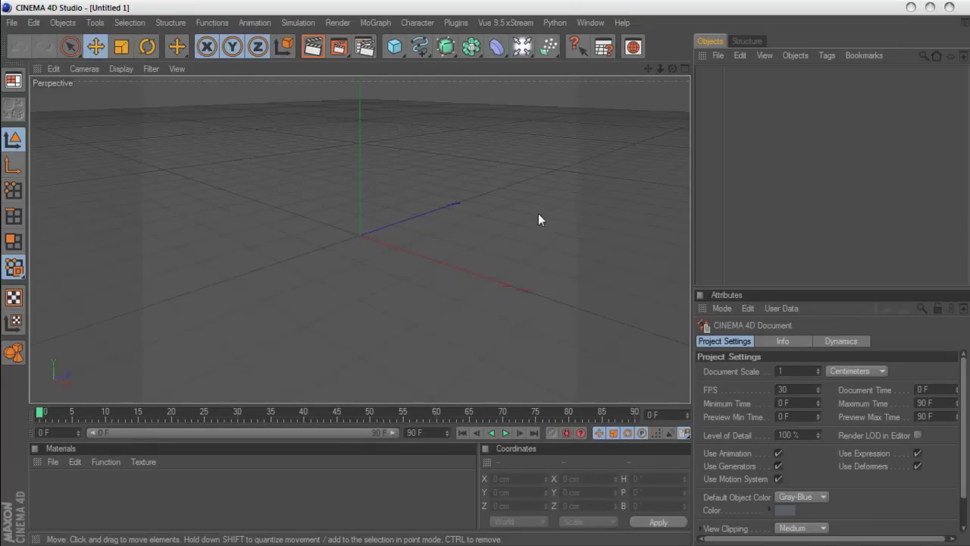
# Step: Open Render Settings and apply the HDV/HDTV 720 29.97 output preset for 1280×720
pyautogui.click(538, 219)
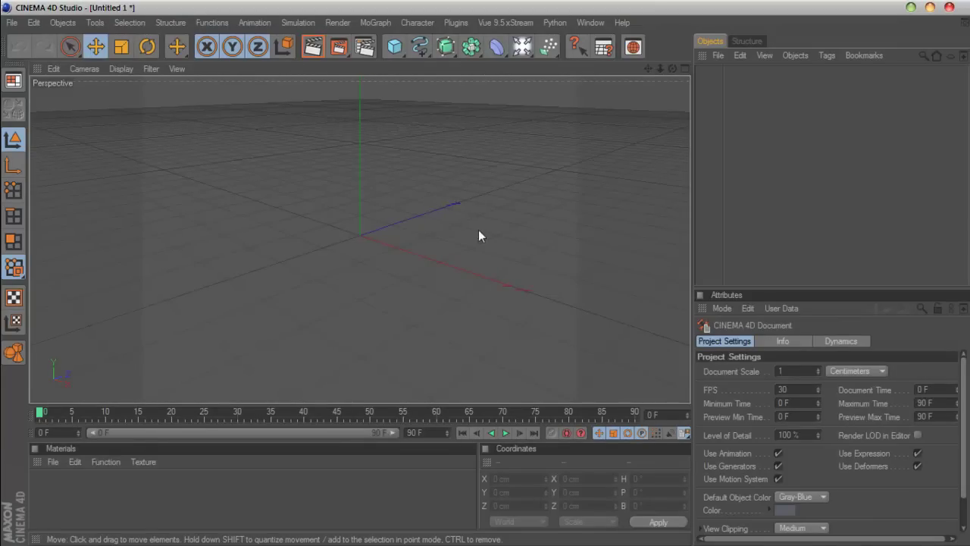
pyautogui.click(365, 51)
pyautogui.moveTo(290, 25); pyautogui.dragTo(326, 77)
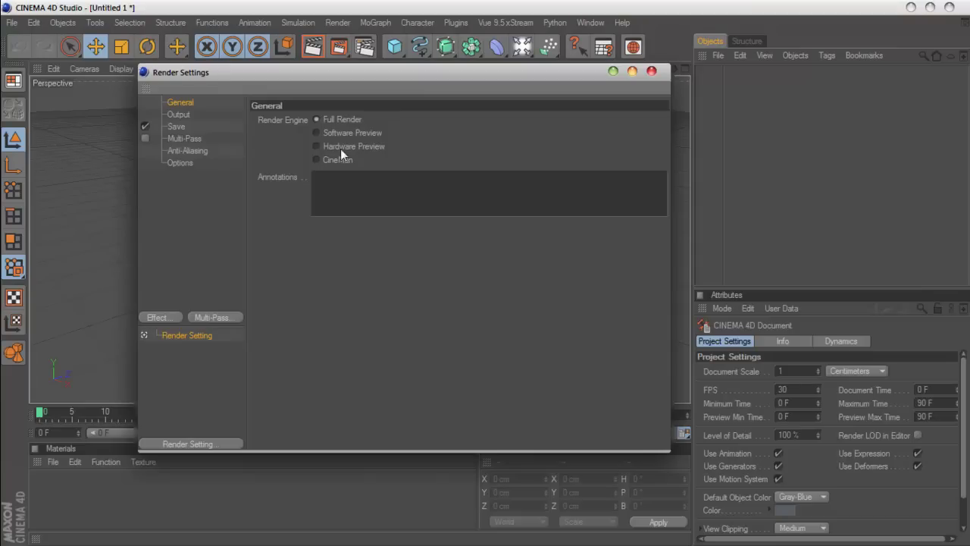
pyautogui.click(179, 114)
pyautogui.click(266, 121)
pyautogui.moveTo(295, 161)
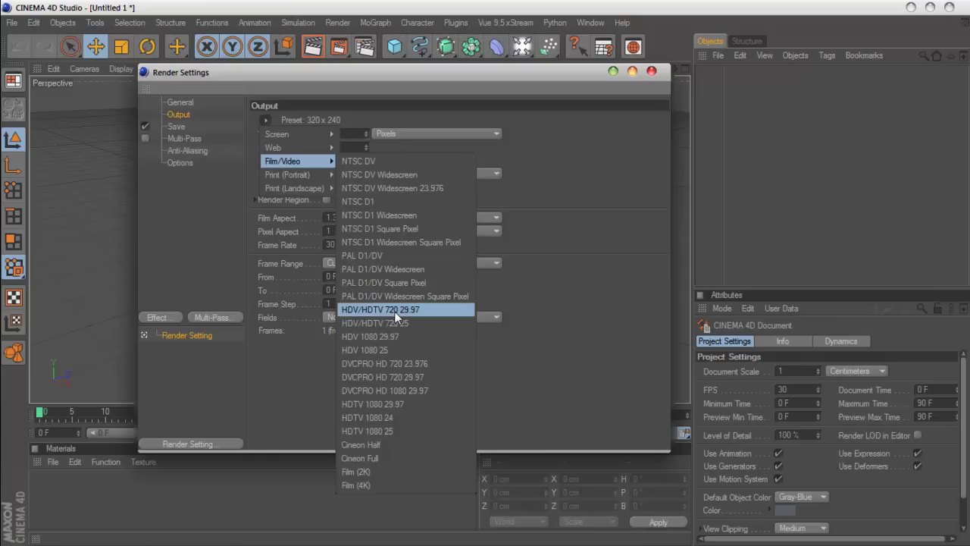
pyautogui.click(386, 405)
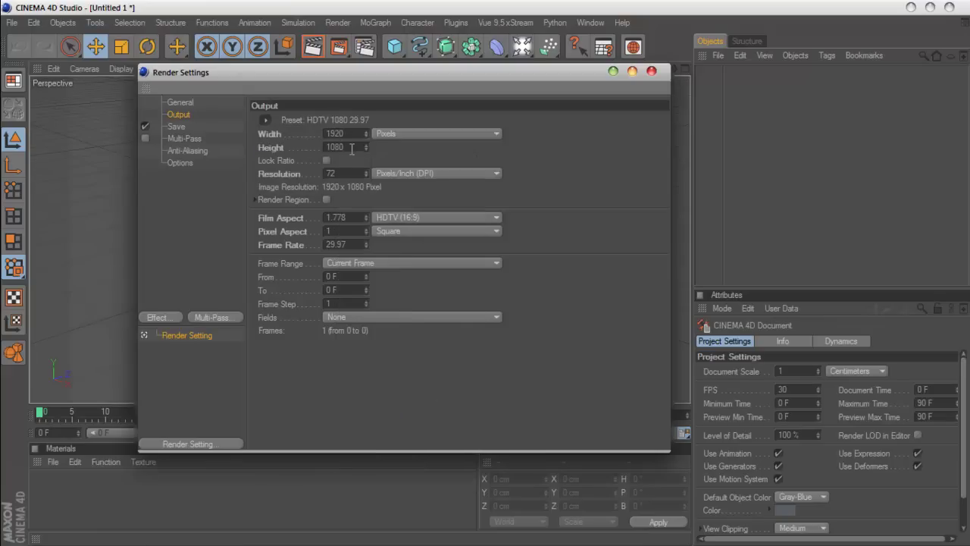
pyautogui.click(264, 120)
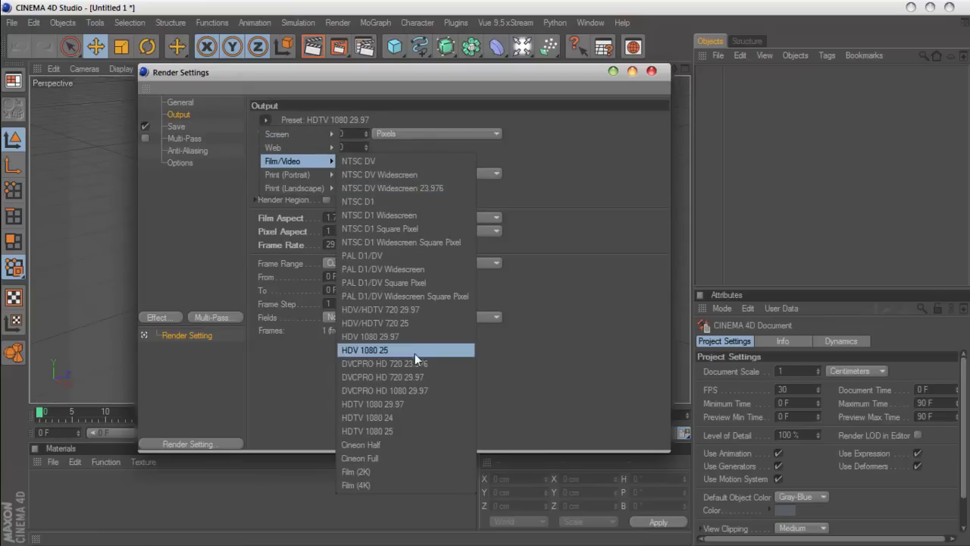
pyautogui.click(419, 312)
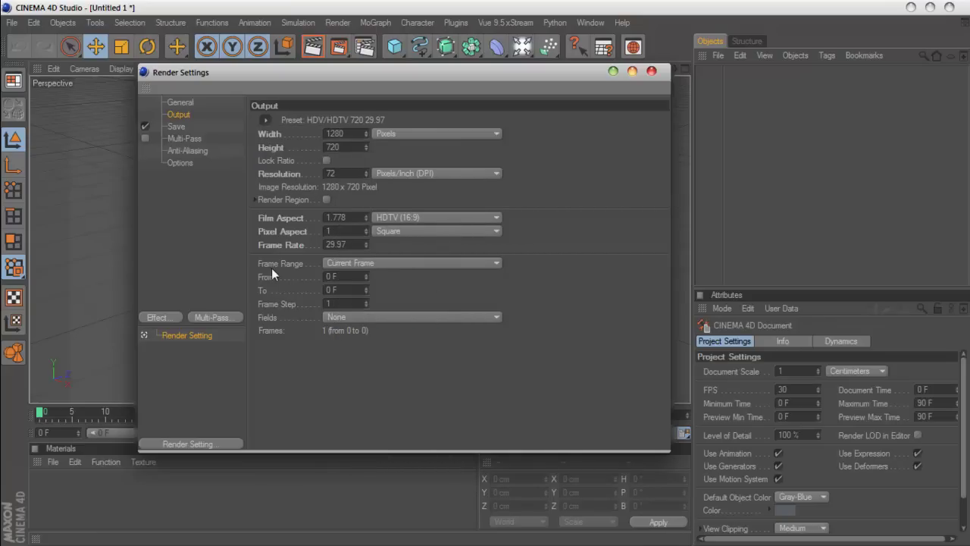
# Step: Change the output frame rate from 29.97 to 30 fps, then view the Save page
pyautogui.click(287, 245)
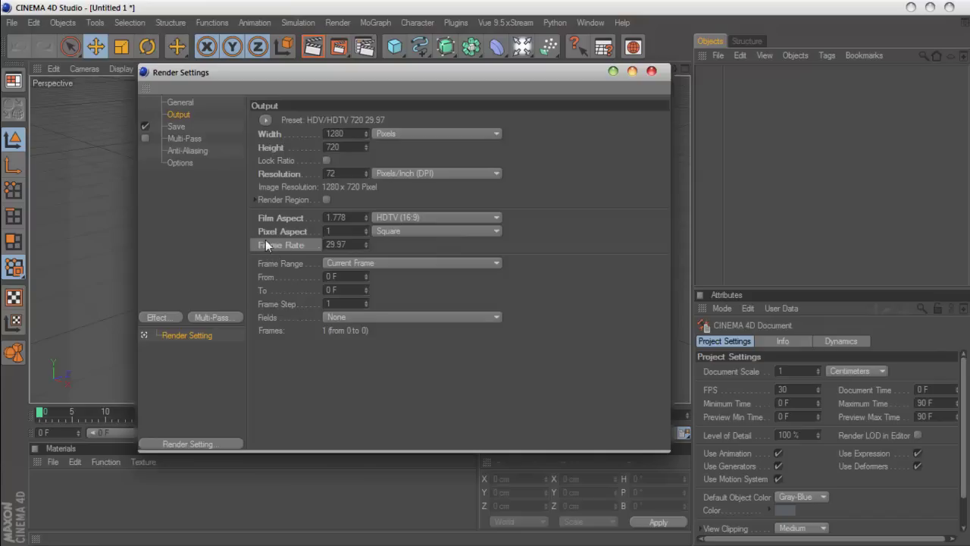
pyautogui.doubleClick(341, 245)
pyautogui.write('30')
pyautogui.press('Tab')
pyautogui.click(355, 241)
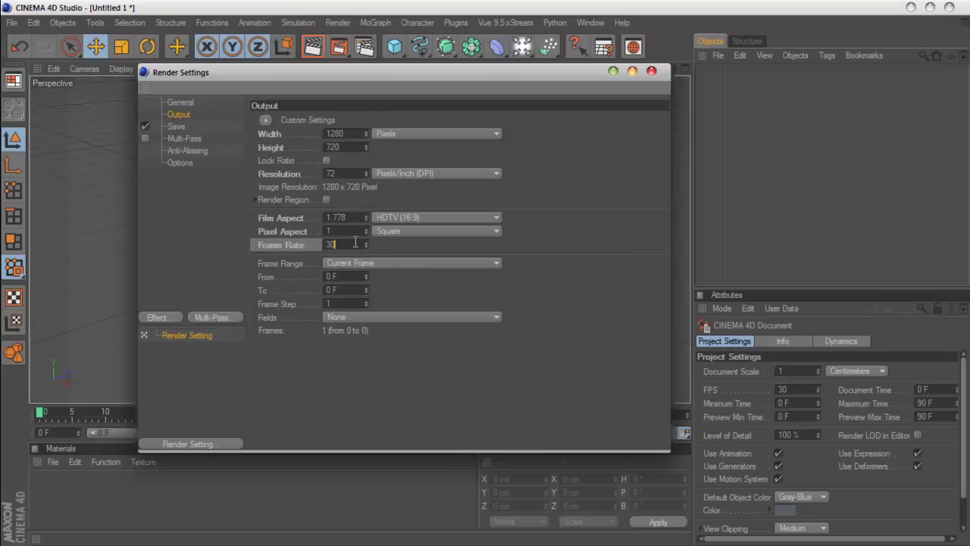
pyautogui.moveTo(354, 241); pyautogui.dragTo(312, 254)
pyautogui.moveTo(415, 73)
pyautogui.mouseDown()
pyautogui.moveTo(420, 227)
pyautogui.moveTo(348, 68)
pyautogui.mouseUp()
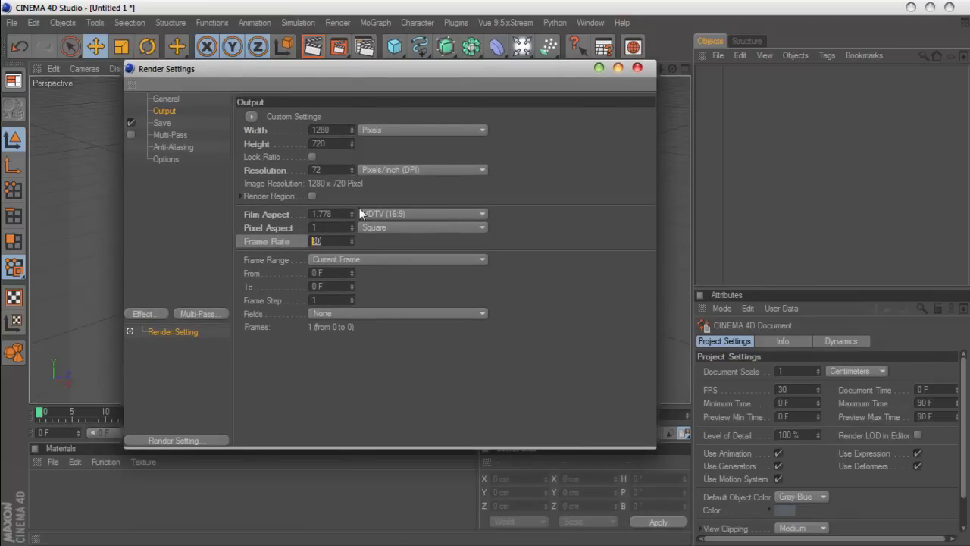
pyautogui.click(161, 123)
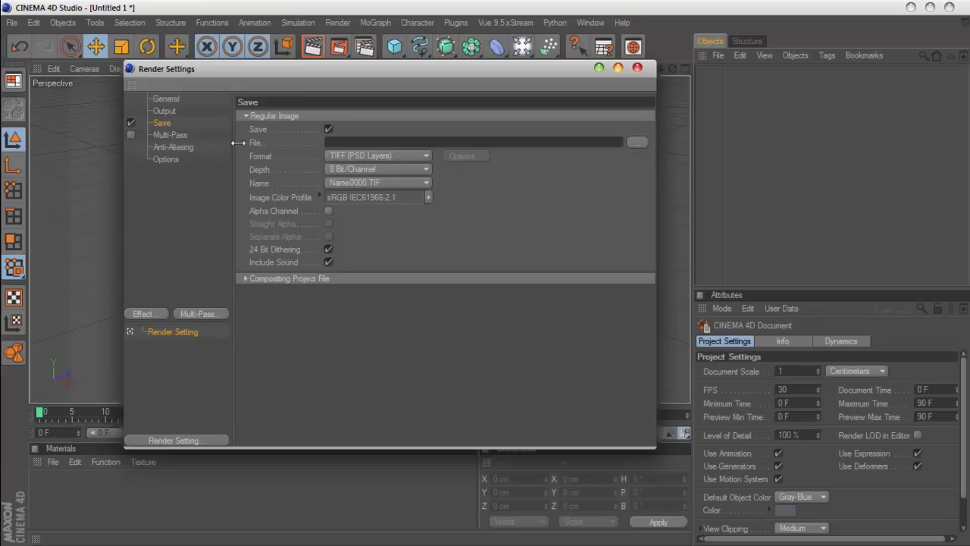
pyautogui.click(360, 143)
pyautogui.moveTo(406, 73); pyautogui.dragTo(414, 112)
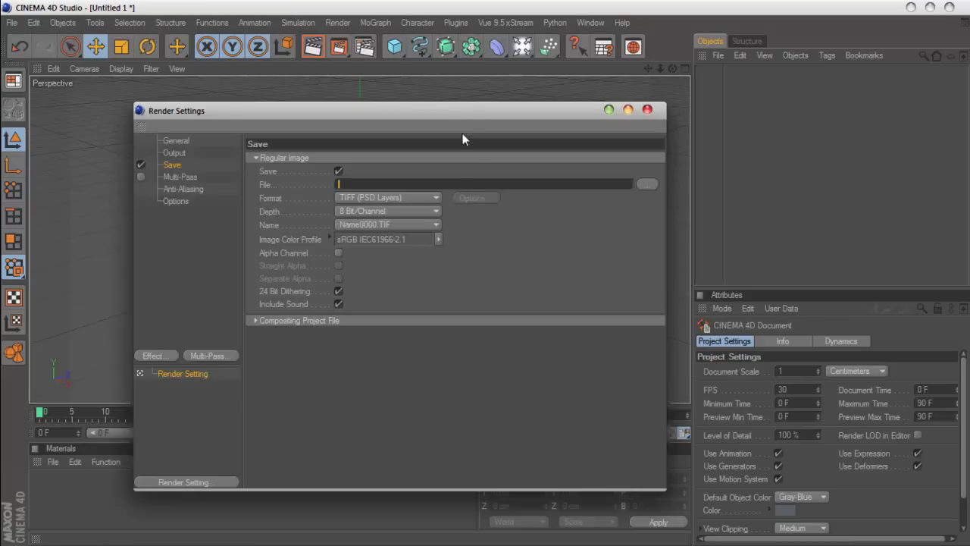
pyautogui.moveTo(452, 113); pyautogui.dragTo(437, 94)
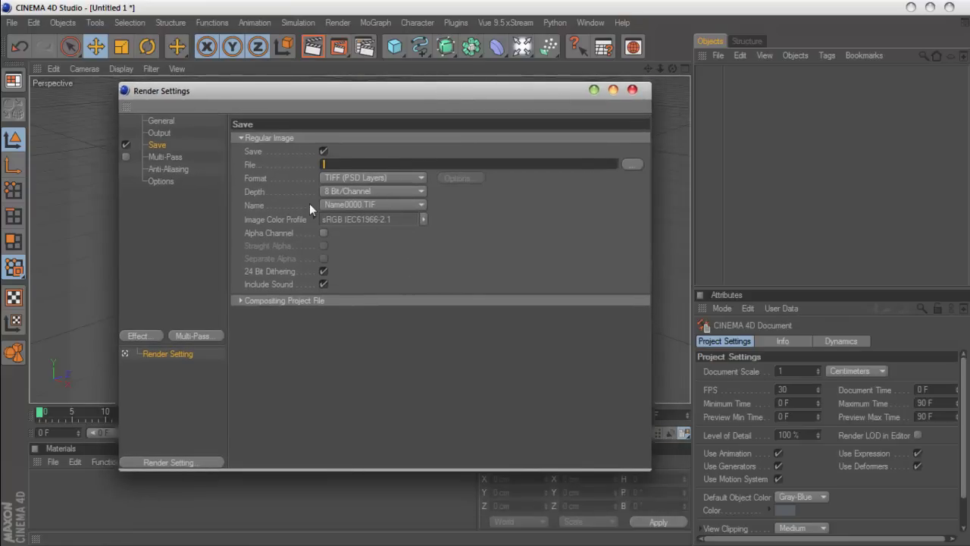
# Step: On the Anti-Aliasing page, choose Best mode and the Blend filter at 50% softness
pyautogui.click(178, 170)
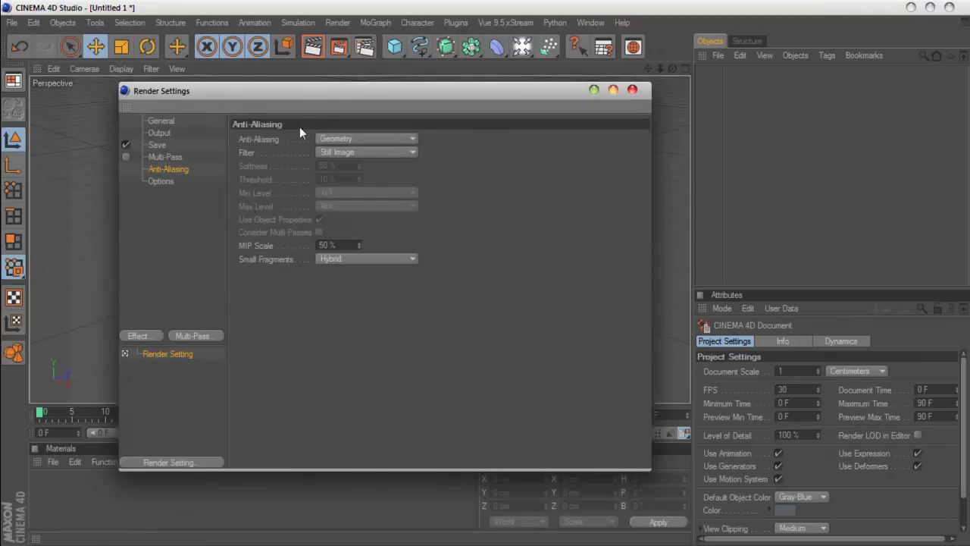
pyautogui.moveTo(320, 93); pyautogui.dragTo(336, 175)
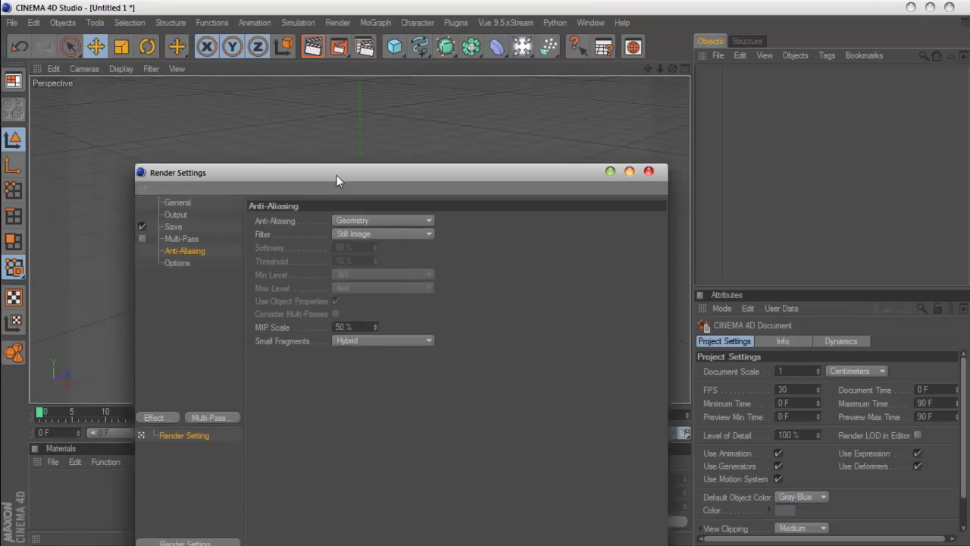
pyautogui.moveTo(337, 175); pyautogui.dragTo(338, 130)
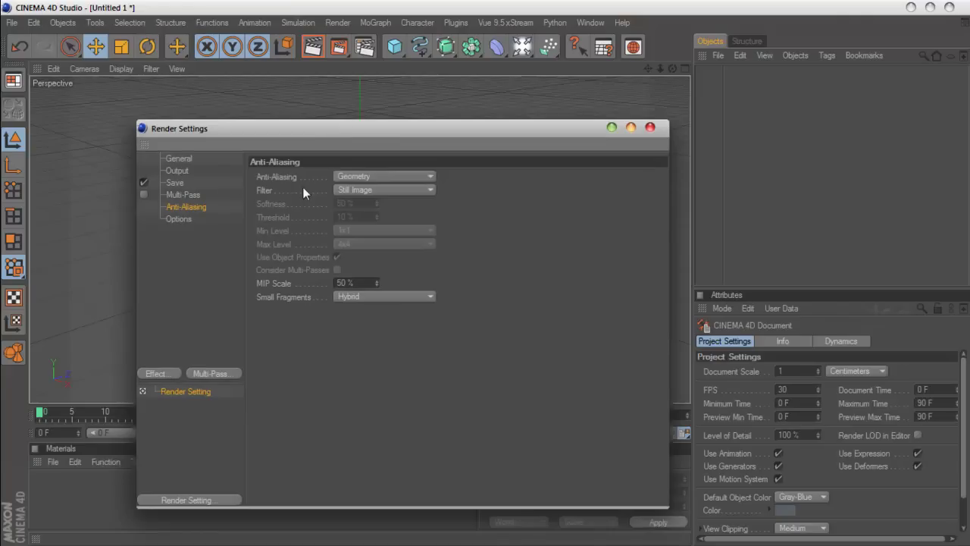
pyautogui.click(351, 176)
pyautogui.click(364, 216)
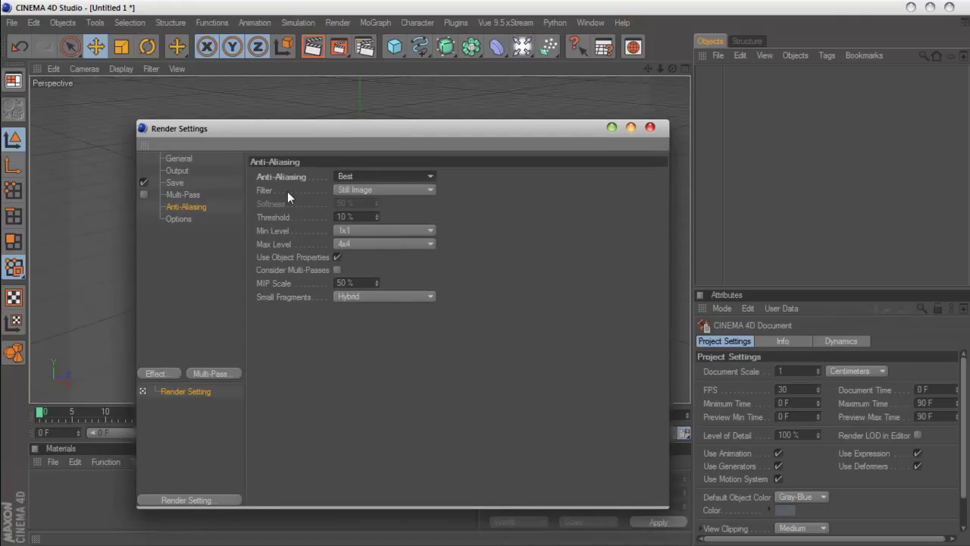
pyautogui.click(370, 190)
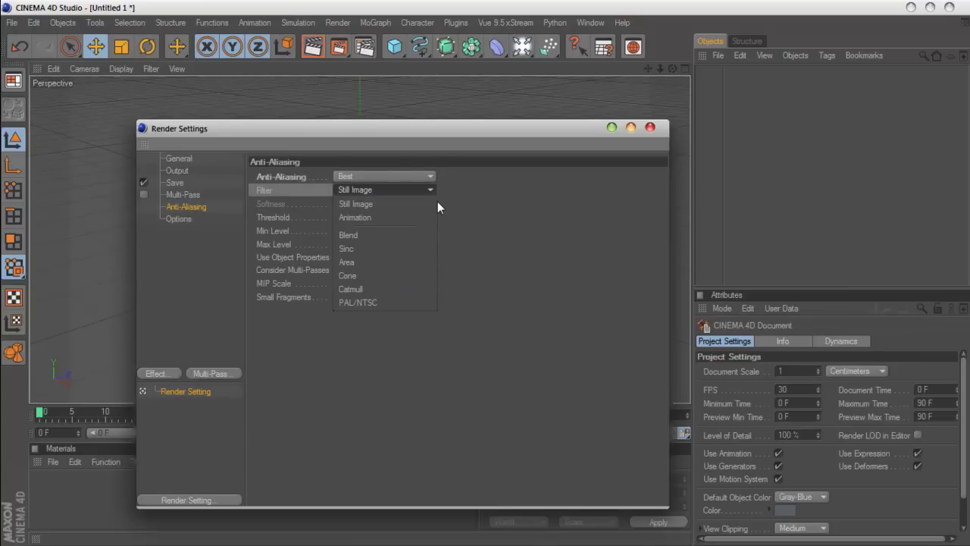
pyautogui.click(445, 127)
pyautogui.moveTo(424, 129); pyautogui.dragTo(411, 72)
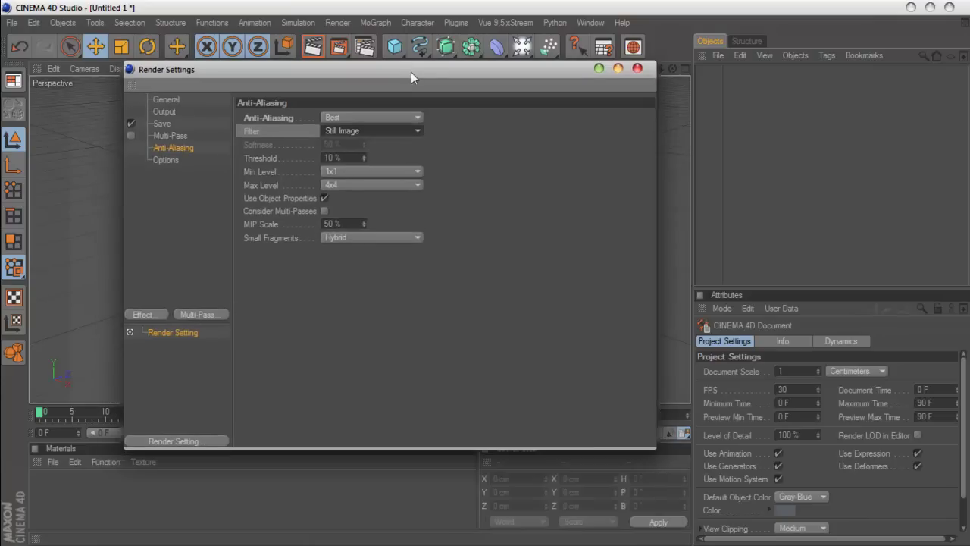
pyautogui.click(408, 133)
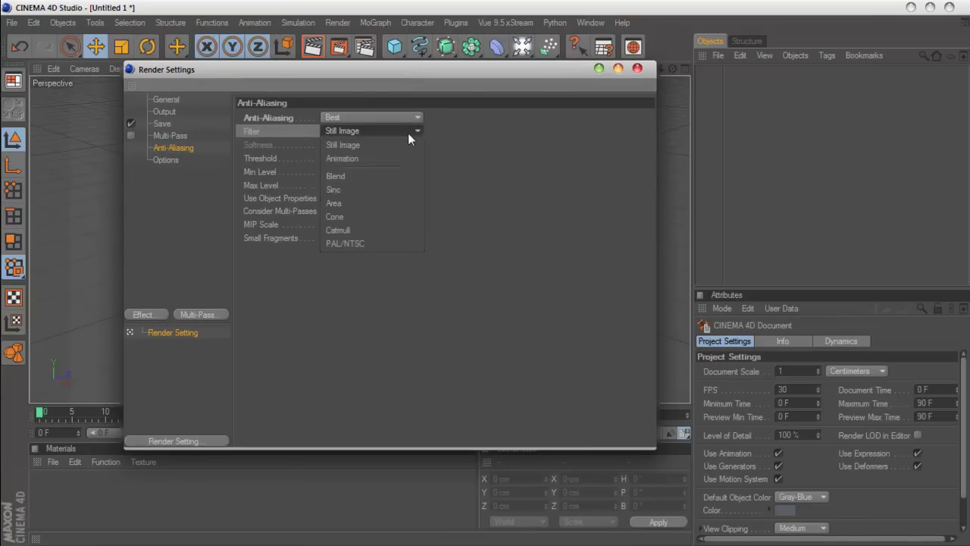
pyautogui.click(353, 177)
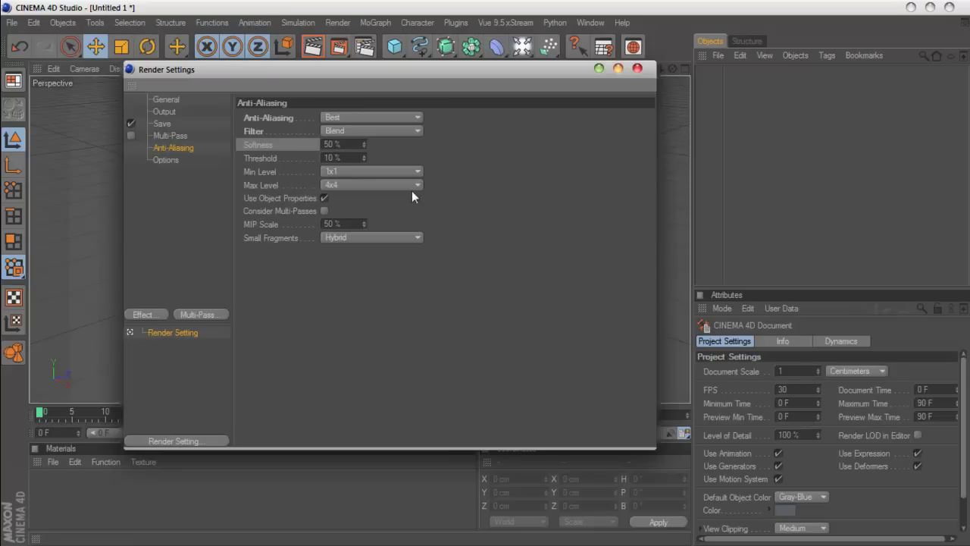
pyautogui.rightClick(262, 145)
pyautogui.click(270, 412)
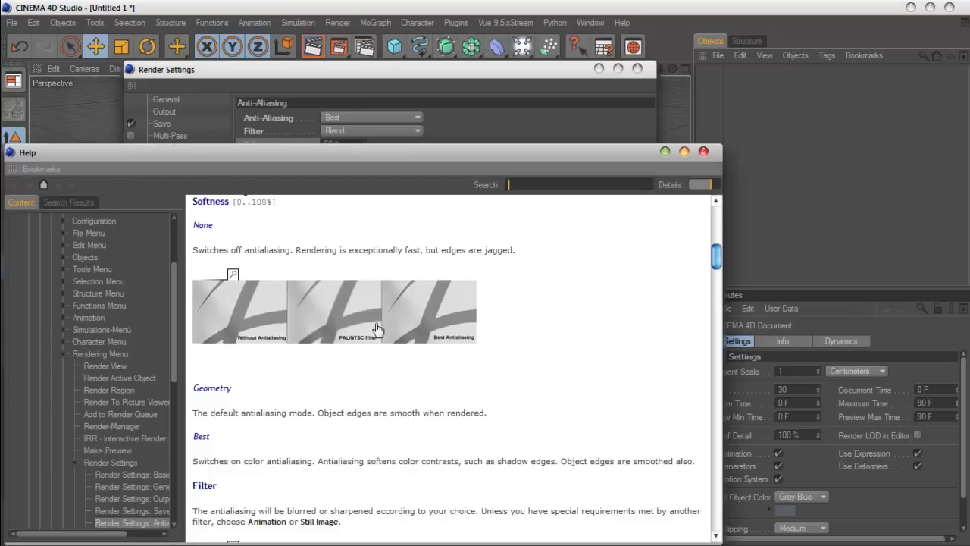
pyautogui.moveTo(359, 153); pyautogui.dragTo(385, 76)
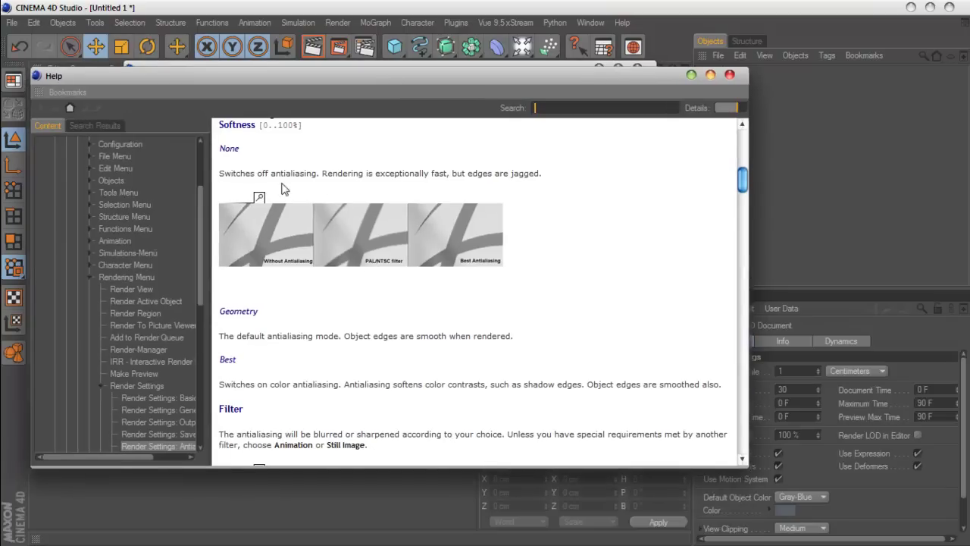
pyautogui.click(291, 256)
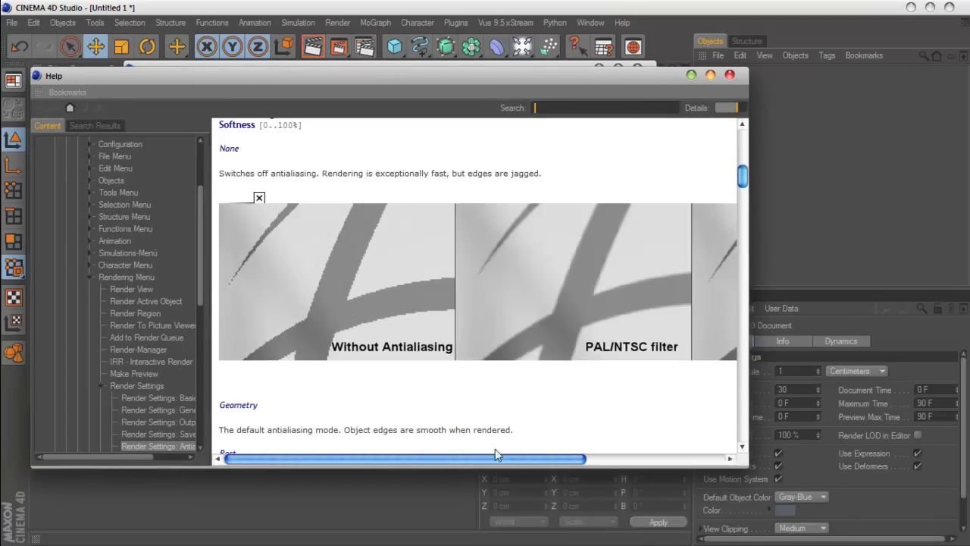
pyautogui.moveTo(495, 453); pyautogui.dragTo(506, 453)
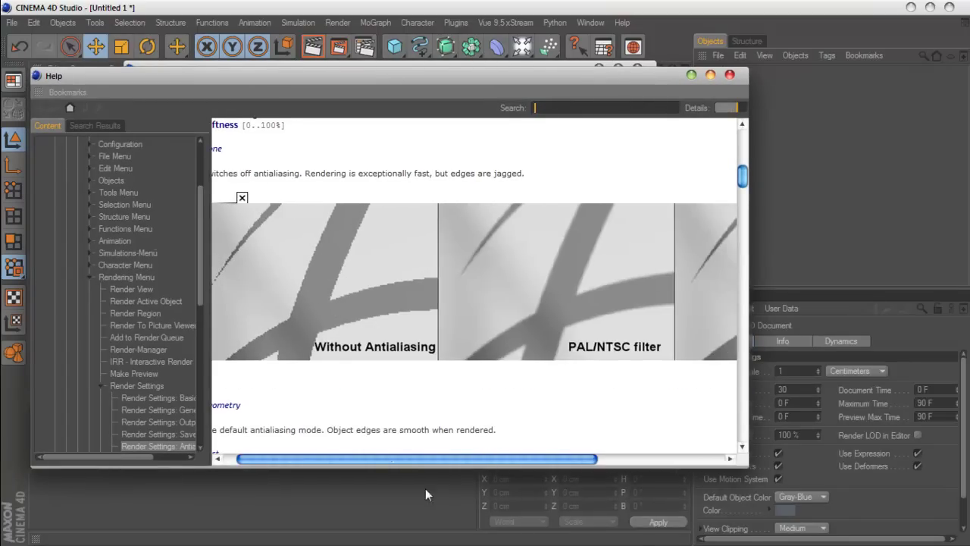
pyautogui.moveTo(421, 458); pyautogui.dragTo(490, 458)
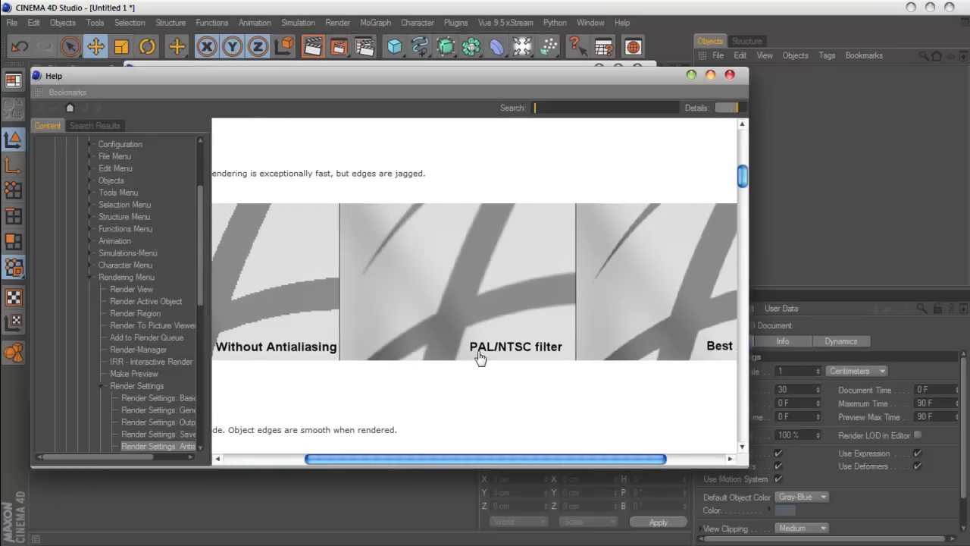
pyautogui.moveTo(483, 458)
pyautogui.mouseDown()
pyautogui.moveTo(543, 459)
pyautogui.moveTo(474, 424)
pyautogui.mouseUp()
pyautogui.scroll(-3, 473, 426)
pyautogui.scroll(-1, 483, 417)
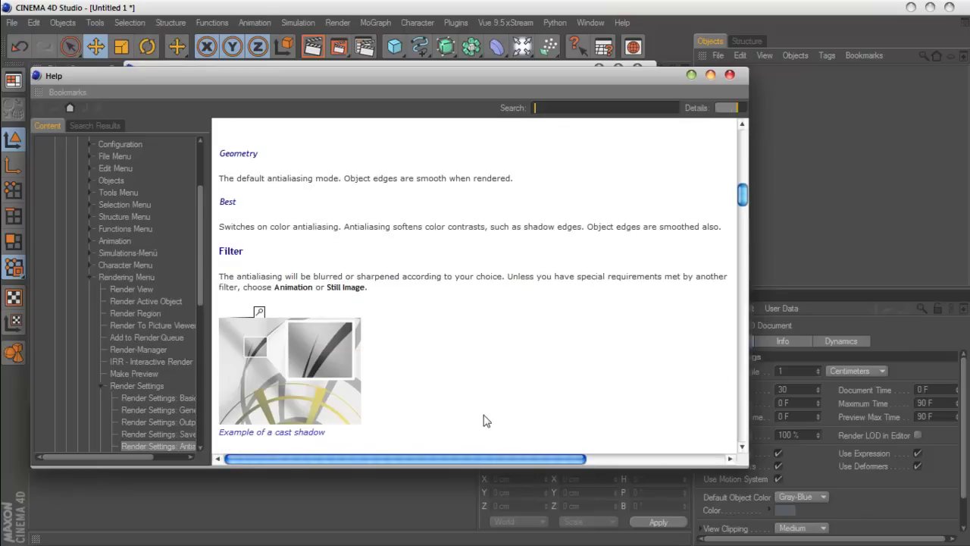
pyautogui.scroll(3, 486, 420)
pyautogui.scroll(1, 486, 422)
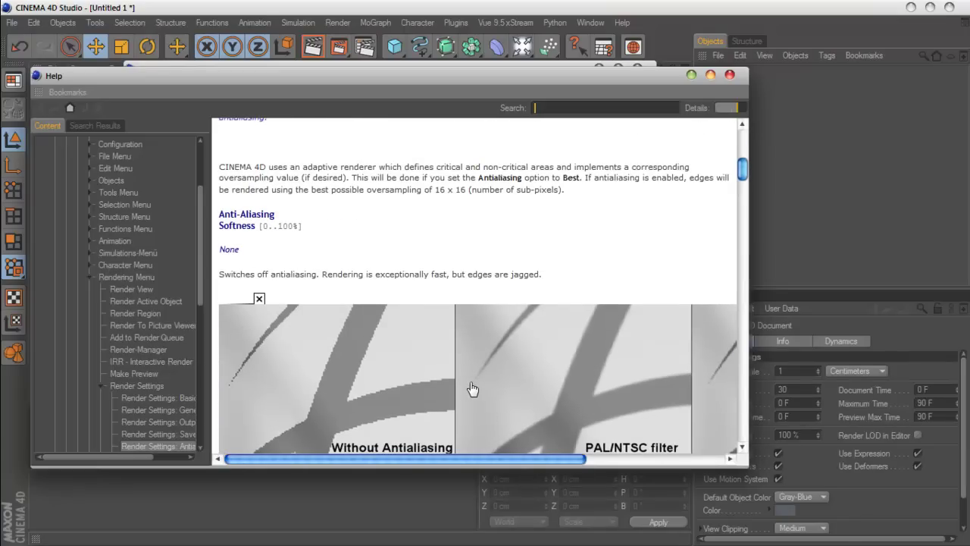
pyautogui.scroll(2, 472, 388)
pyautogui.scroll(-1, 472, 387)
pyautogui.scroll(-5, 472, 386)
pyautogui.scroll(-1, 444, 277)
pyautogui.scroll(-3, 443, 277)
pyautogui.scroll(-2, 440, 277)
pyautogui.scroll(-2, 437, 274)
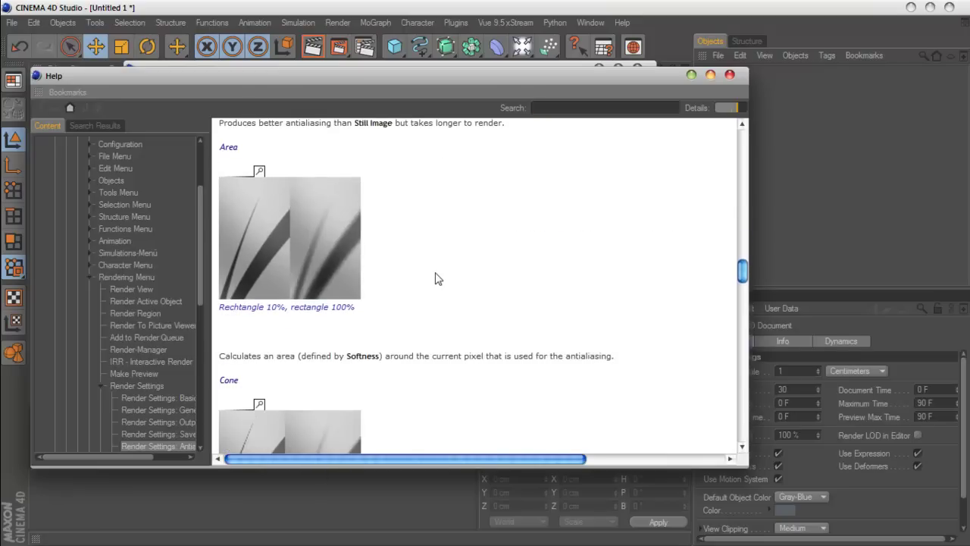
pyautogui.scroll(1, 436, 279)
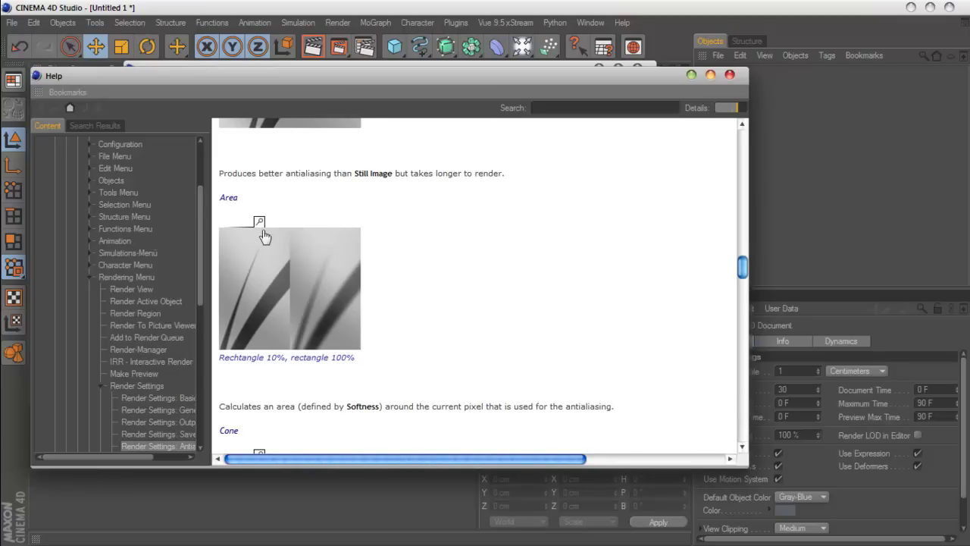
pyautogui.doubleClick(228, 197)
pyautogui.scroll(-3, 479, 299)
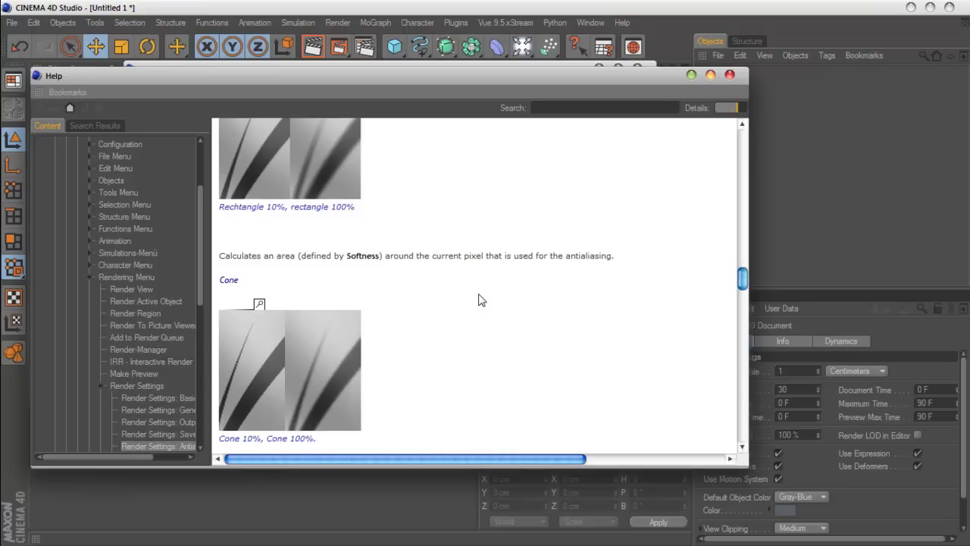
pyautogui.scroll(2, 479, 299)
pyautogui.scroll(1, 260, 216)
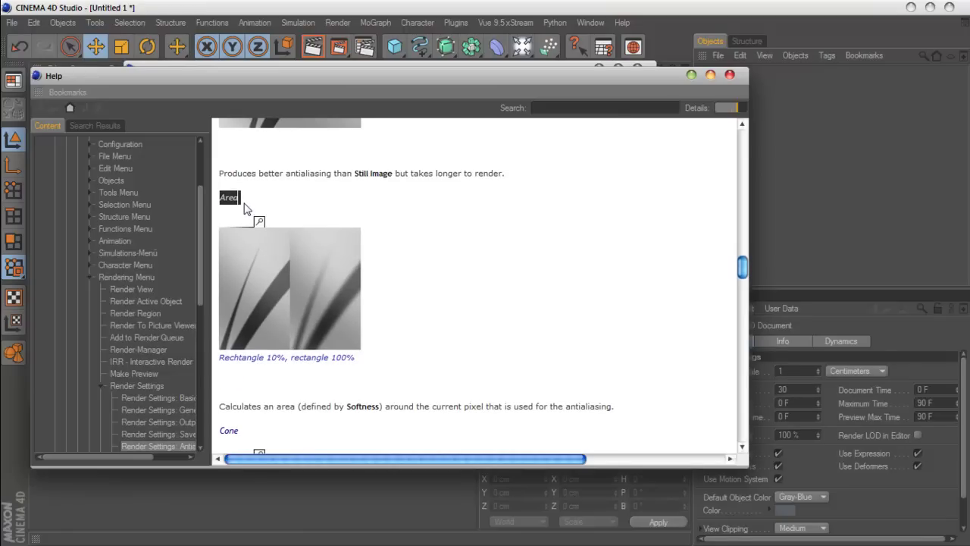
pyautogui.scroll(-1, 244, 205)
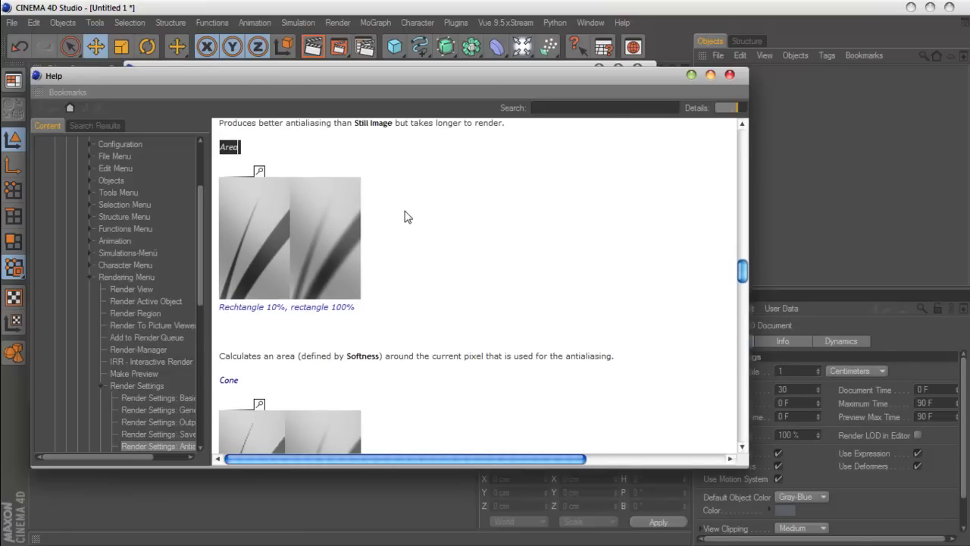
pyautogui.scroll(-2, 407, 217)
pyautogui.scroll(-1, 428, 234)
pyautogui.doubleClick(224, 284)
pyautogui.moveTo(225, 291); pyautogui.dragTo(316, 438)
pyautogui.click(410, 296)
pyautogui.scroll(-2, 465, 303)
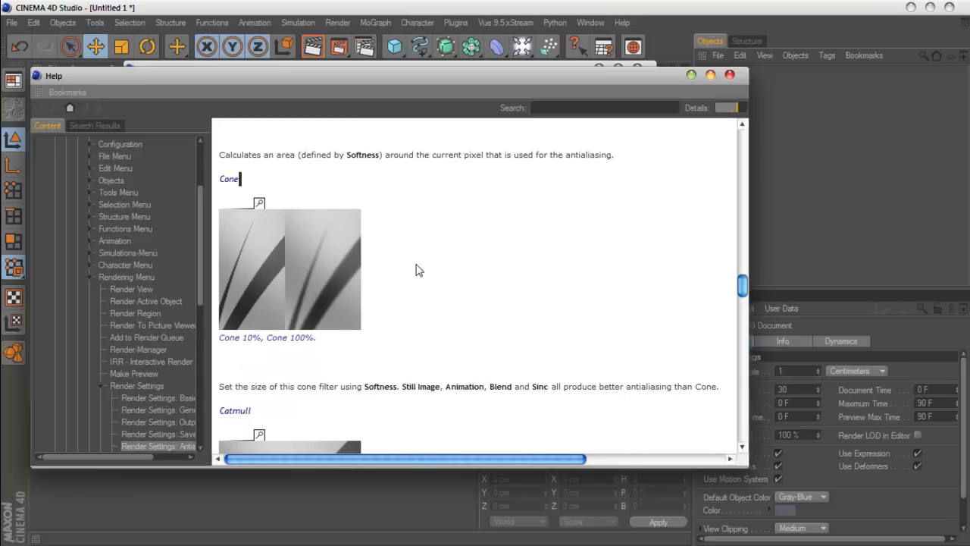
pyautogui.scroll(-2, 424, 289)
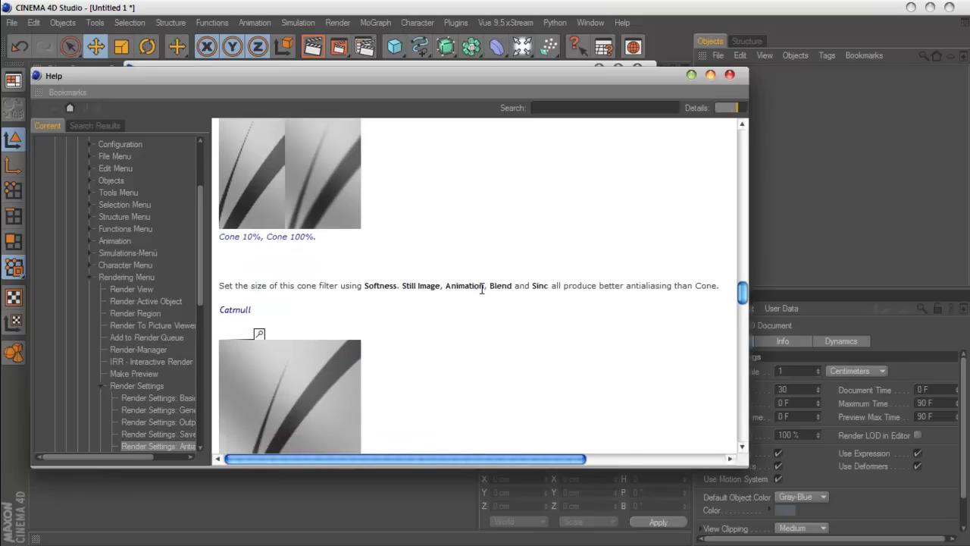
pyautogui.click(730, 75)
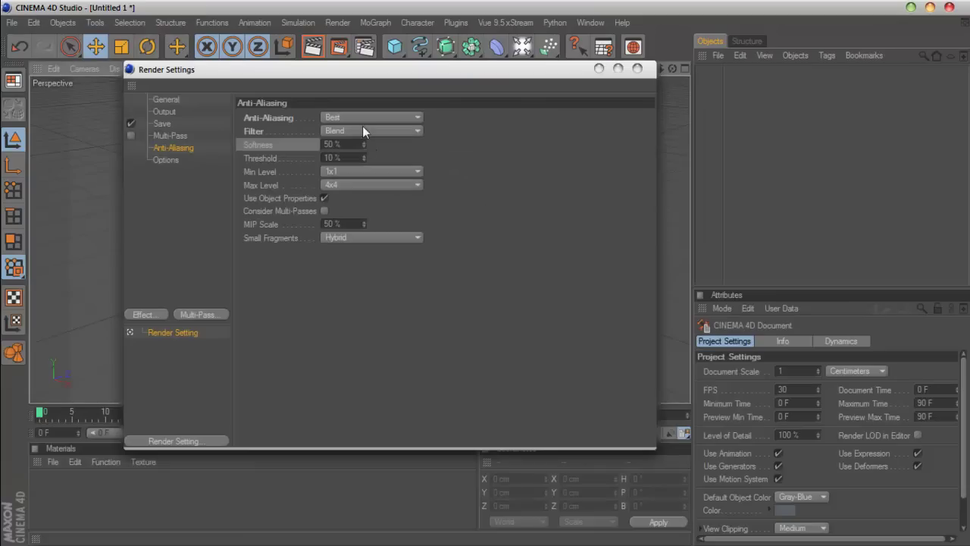
# Step: Change the anti-aliasing filter from Blend to Cone
pyautogui.click(362, 131)
pyautogui.click(355, 135)
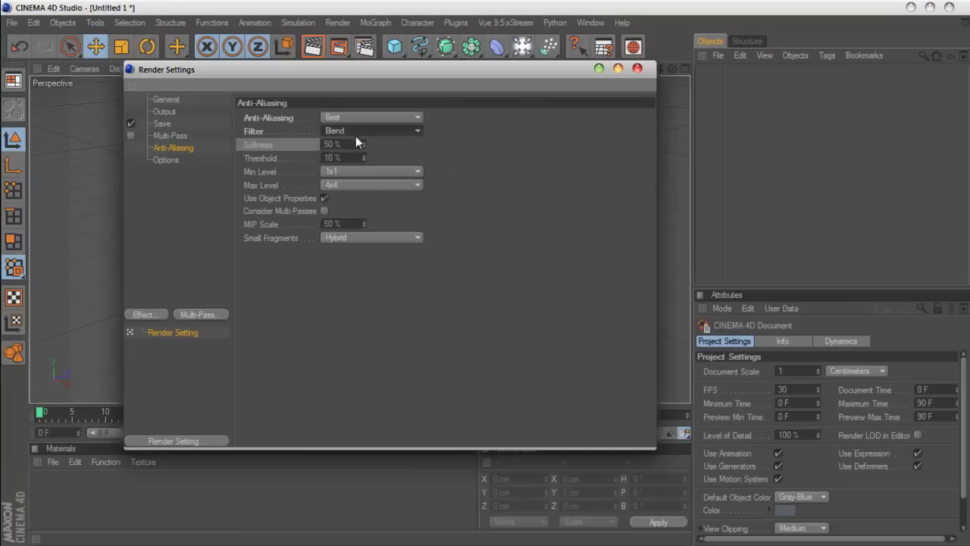
pyautogui.click(347, 146)
pyautogui.click(381, 132)
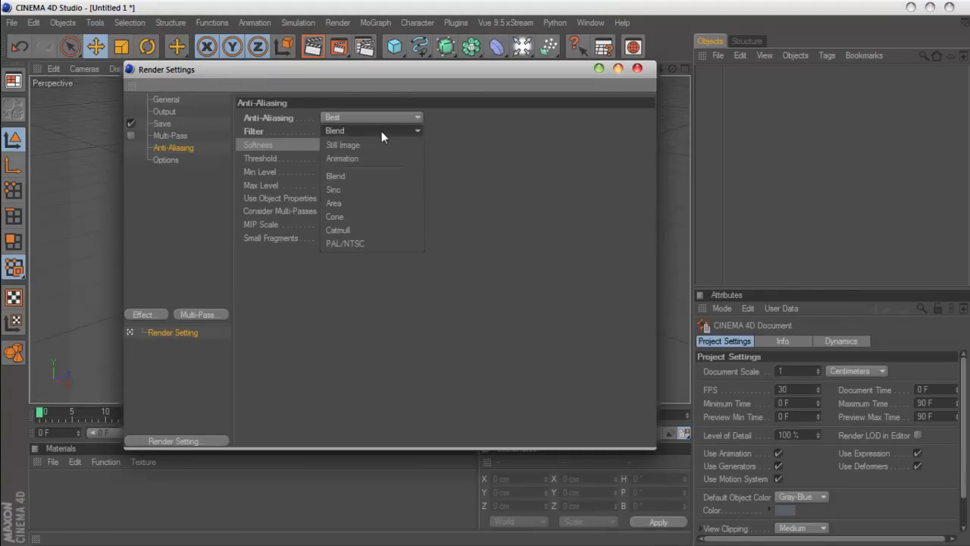
pyautogui.click(362, 219)
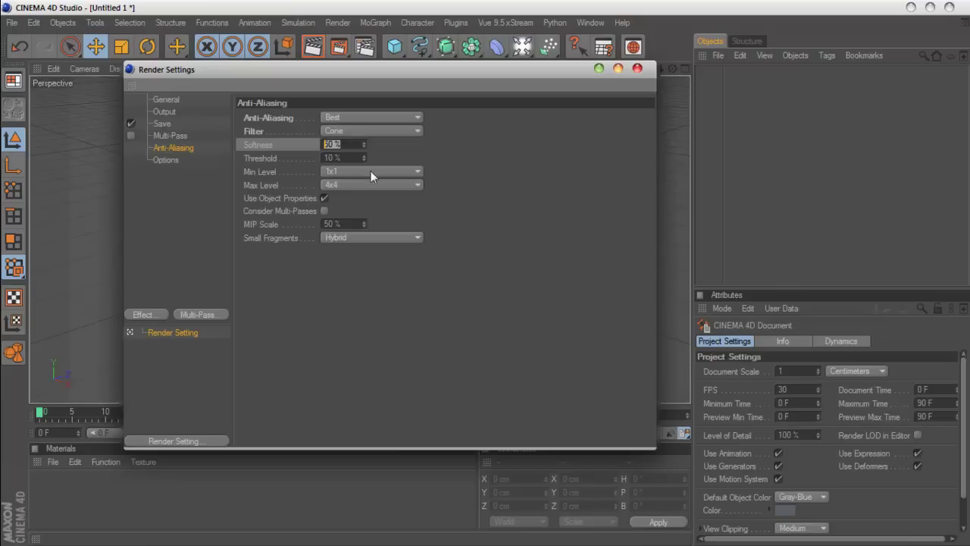
# Step: Move to the Threshold field and try setting Max Level to 2x2
pyautogui.press('Tab')
pyautogui.click(272, 159)
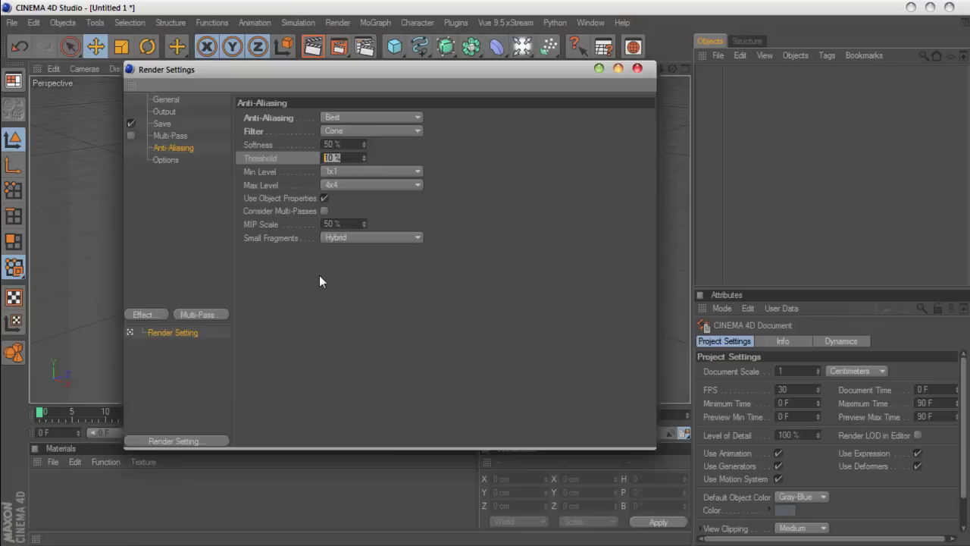
pyautogui.click(280, 172)
pyautogui.click(309, 185)
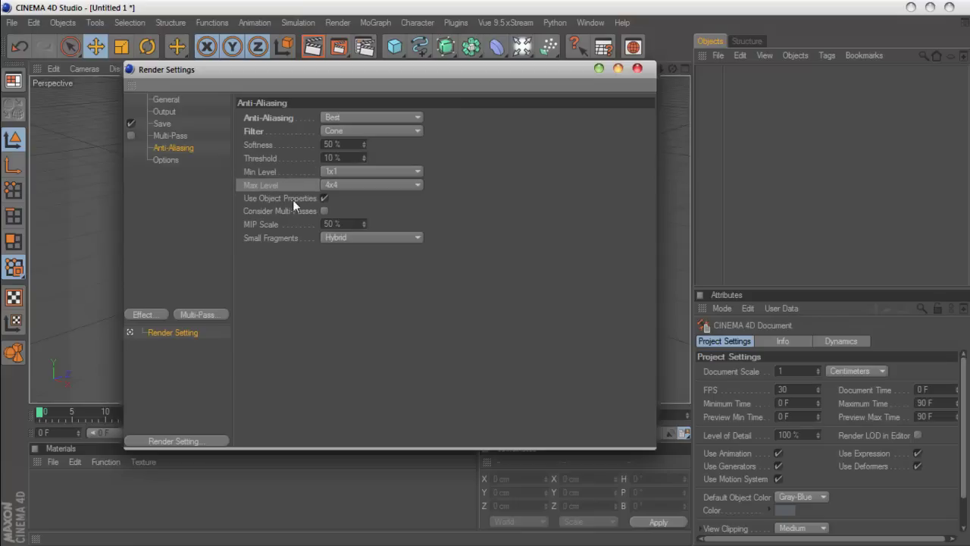
pyautogui.click(342, 188)
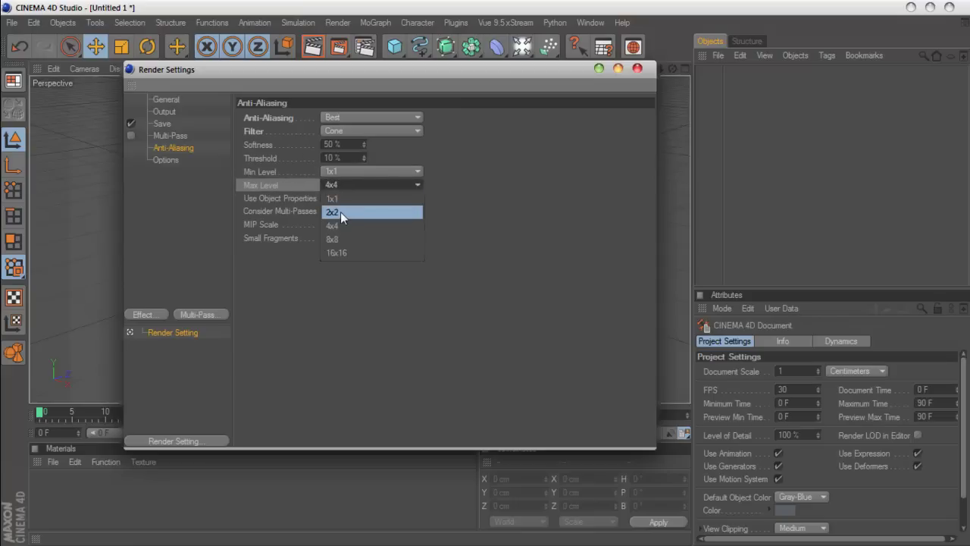
pyautogui.click(341, 213)
pyautogui.click(335, 186)
pyautogui.click(336, 214)
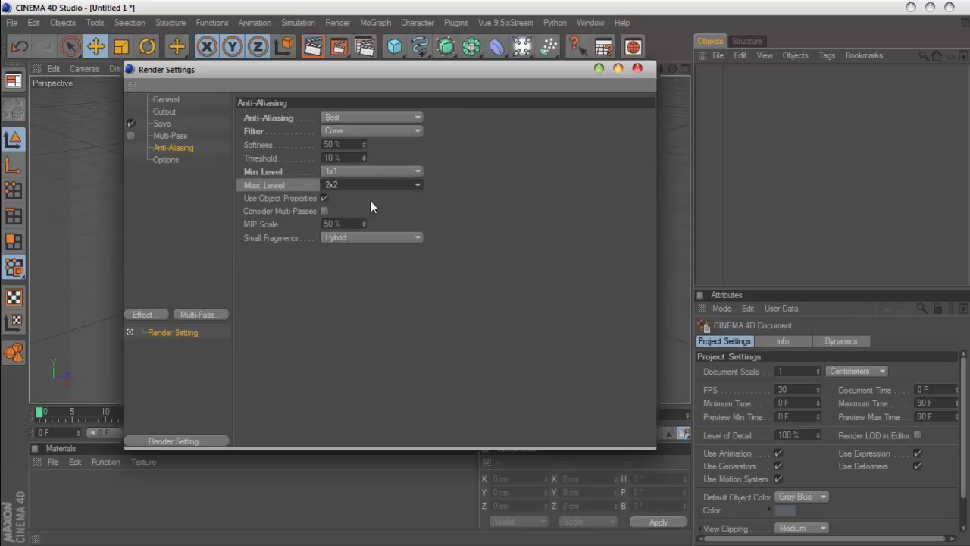
# Step: Restore Max Level to 4x4 and set the Threshold to 25%
pyautogui.doubleClick(341, 156)
pyautogui.click(333, 185)
pyautogui.click(345, 239)
pyautogui.doubleClick(350, 158)
pyautogui.write('25')
pyautogui.press('Return')
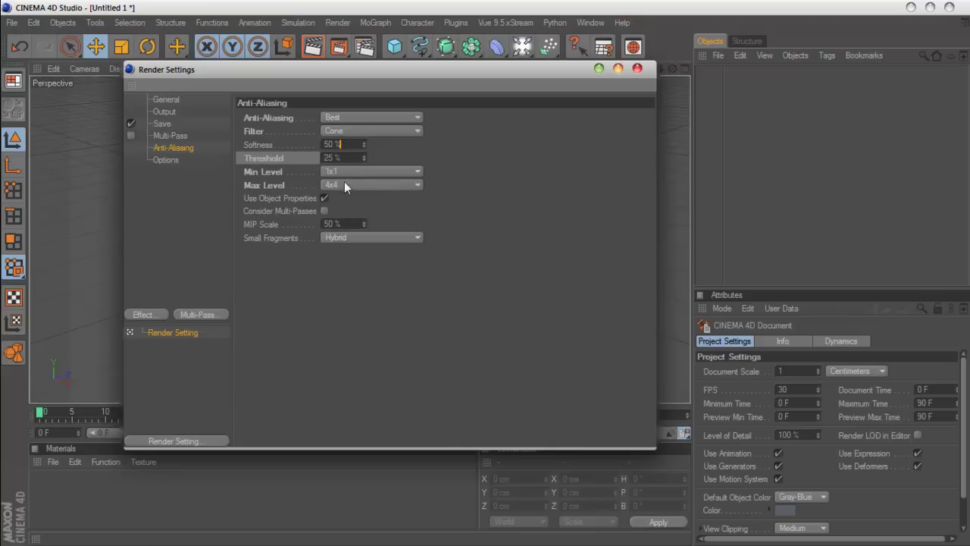
pyautogui.click(333, 171)
pyautogui.click(344, 156)
# Step: On the Options page, set Ray Depth to 6 and Reflection Depth to 2
pyautogui.click(169, 160)
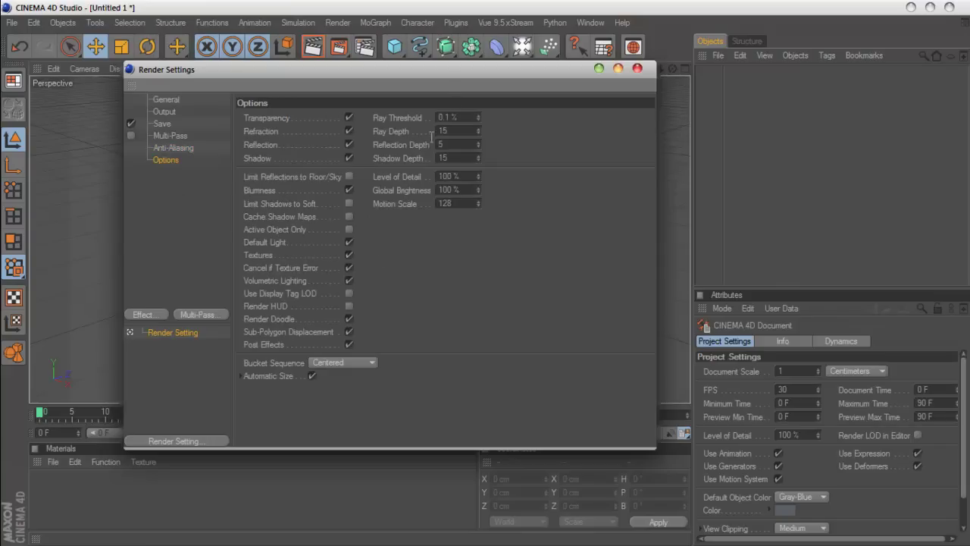
pyautogui.moveTo(448, 71); pyautogui.dragTo(413, 60)
pyautogui.doubleClick(426, 121)
pyautogui.moveTo(426, 123); pyautogui.dragTo(347, 121)
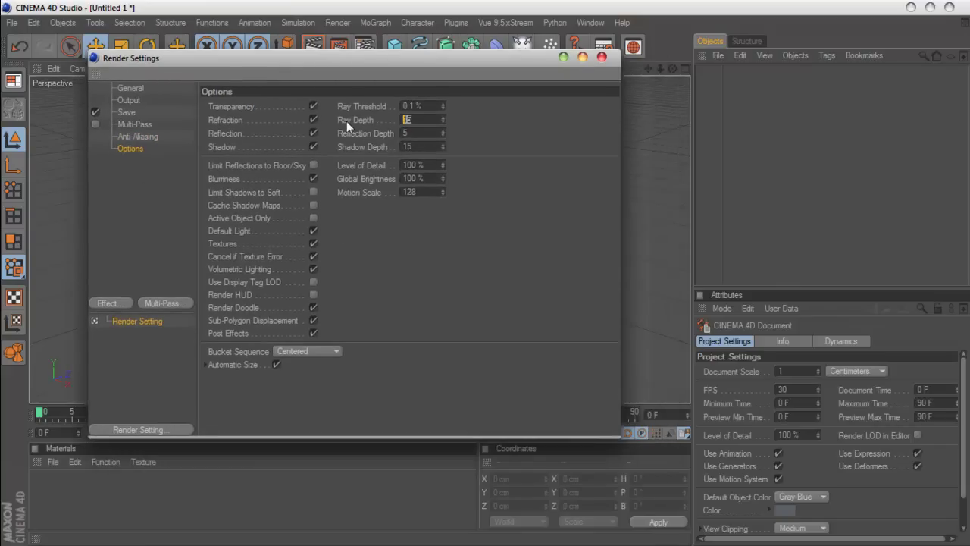
pyautogui.write('6')
pyautogui.press('Return')
pyautogui.moveTo(416, 133); pyautogui.dragTo(346, 182)
pyautogui.write('2')
pyautogui.moveTo(393, 67); pyautogui.dragTo(445, 88)
pyautogui.doubleClick(465, 141)
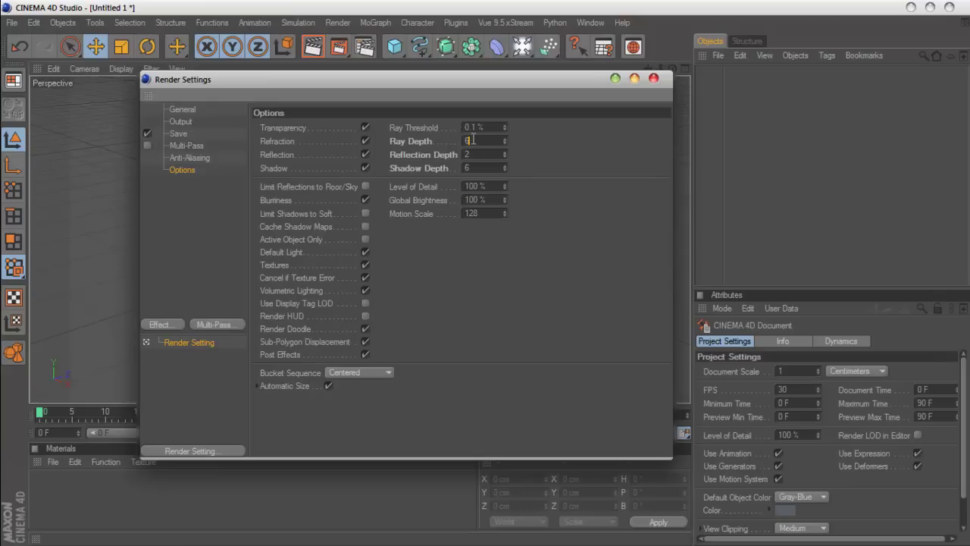
pyautogui.press('Return')
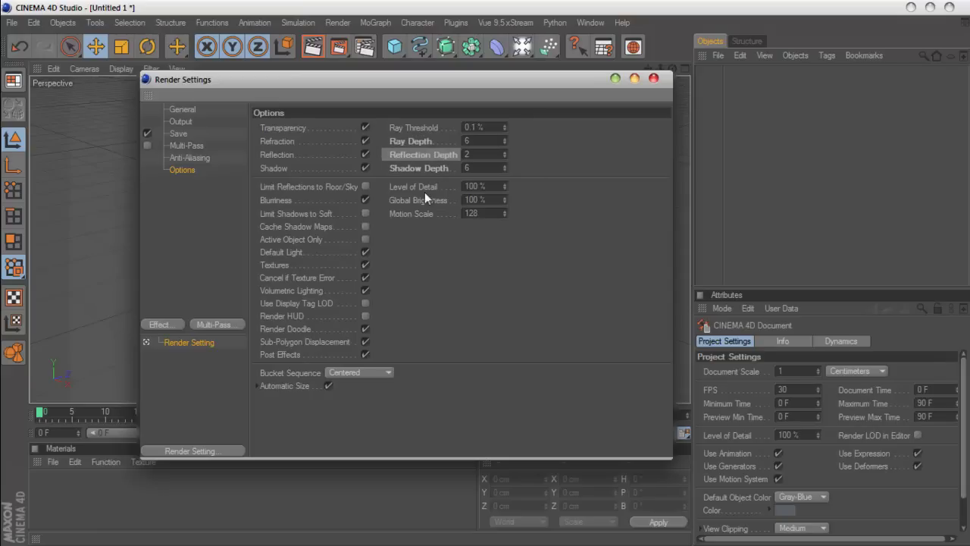
# Step: Review Shadow Depth 6 and the Default Light option, then close Render Settings
pyautogui.click(429, 169)
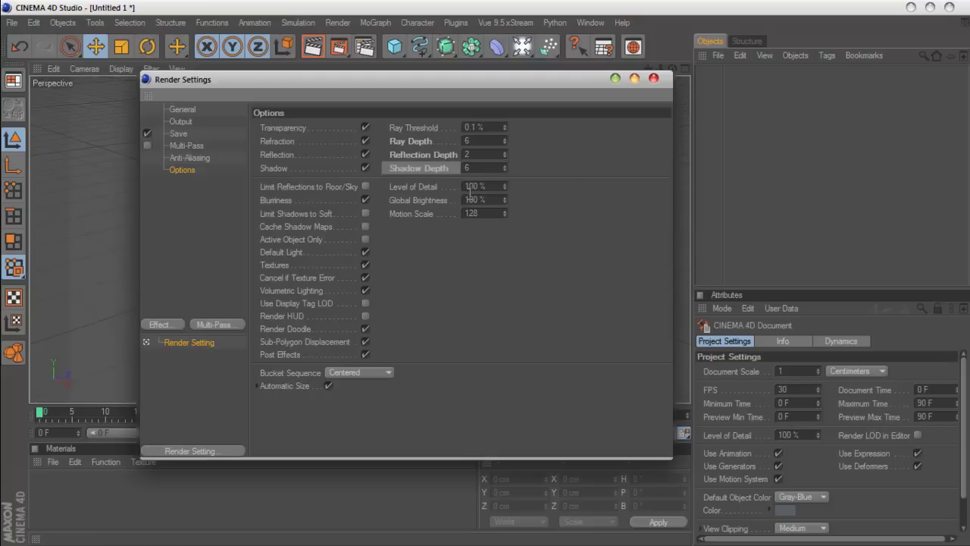
pyautogui.moveTo(413, 100); pyautogui.dragTo(427, 107)
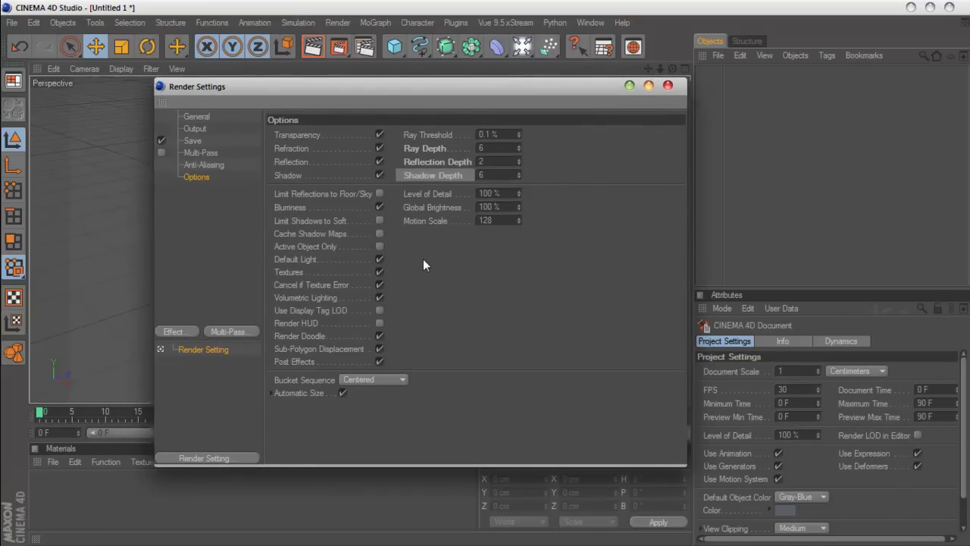
pyautogui.click(318, 259)
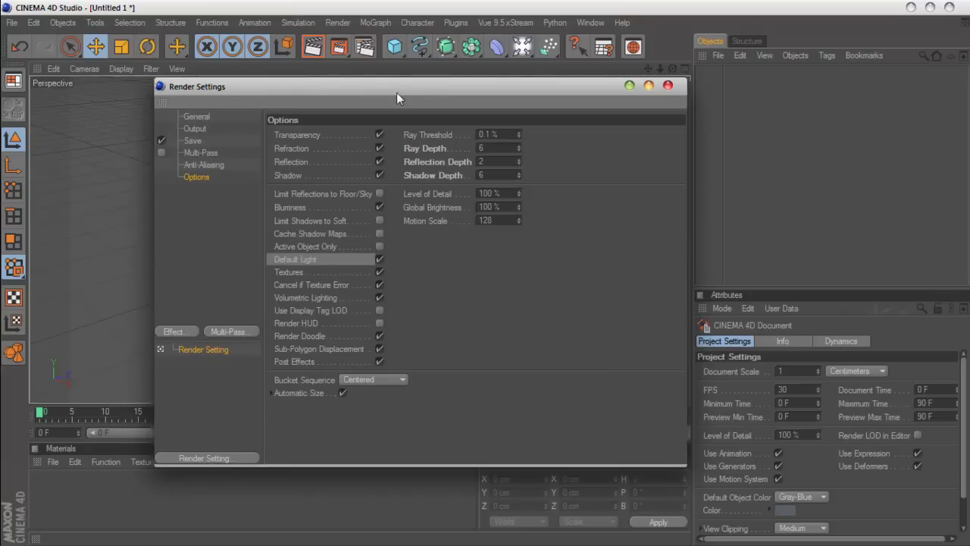
pyautogui.moveTo(397, 93); pyautogui.dragTo(387, 239)
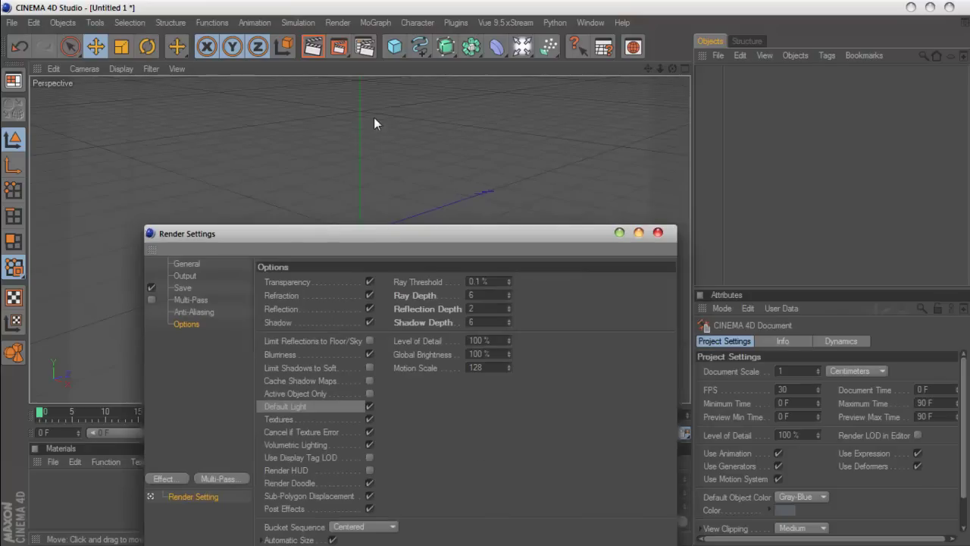
pyautogui.moveTo(368, 236)
pyautogui.mouseDown()
pyautogui.moveTo(385, 87)
pyautogui.moveTo(406, 128)
pyautogui.mouseUp()
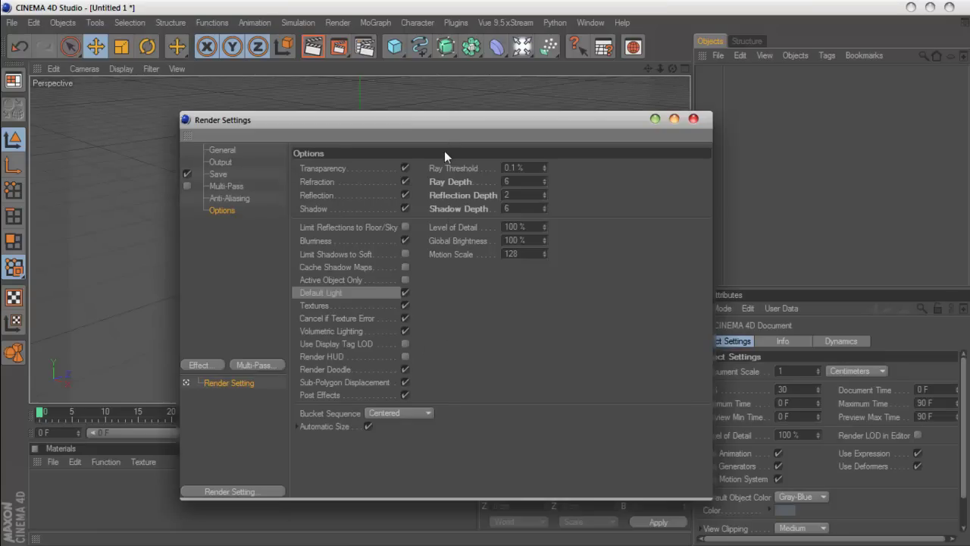
pyautogui.moveTo(435, 120); pyautogui.dragTo(389, 72)
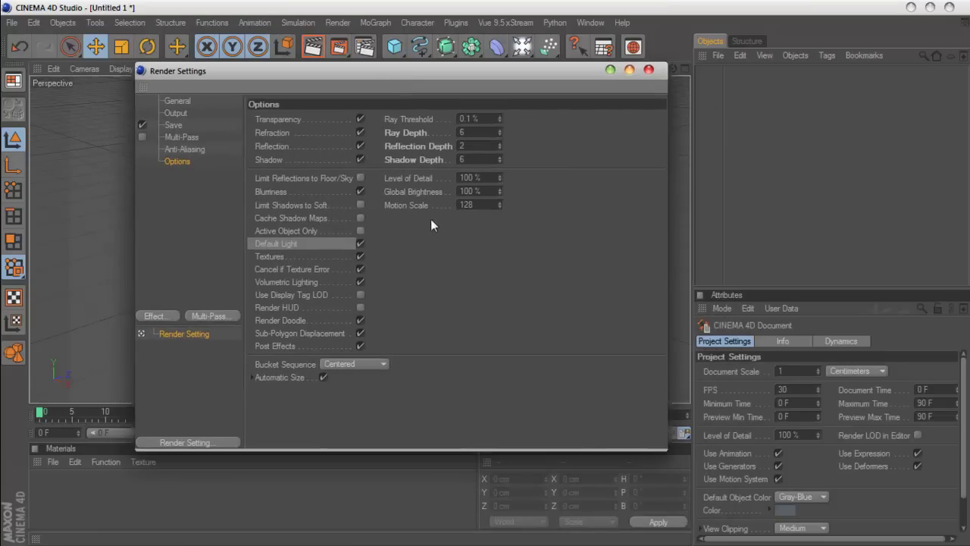
pyautogui.click(648, 69)
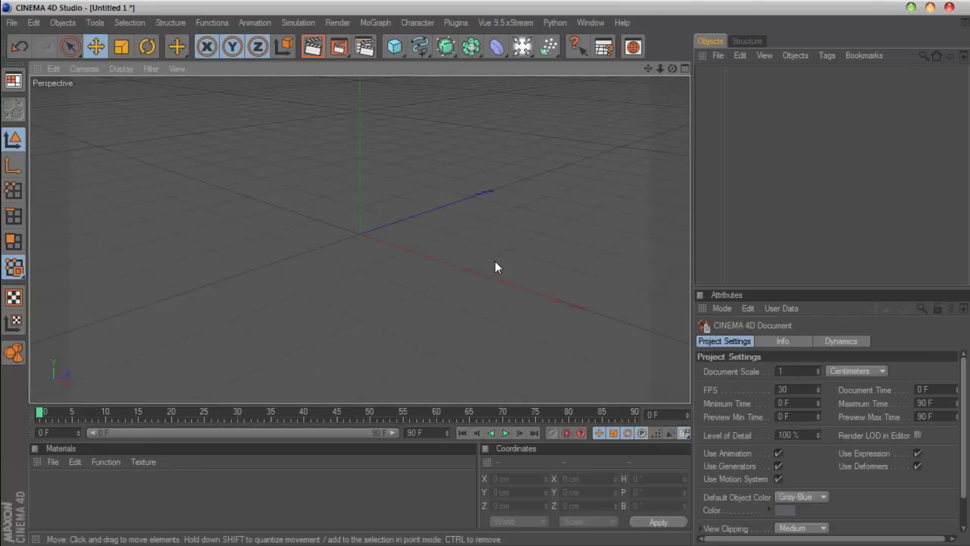
# Step: Open the Preferences dialog from the Edit menu
pyautogui.click(33, 22)
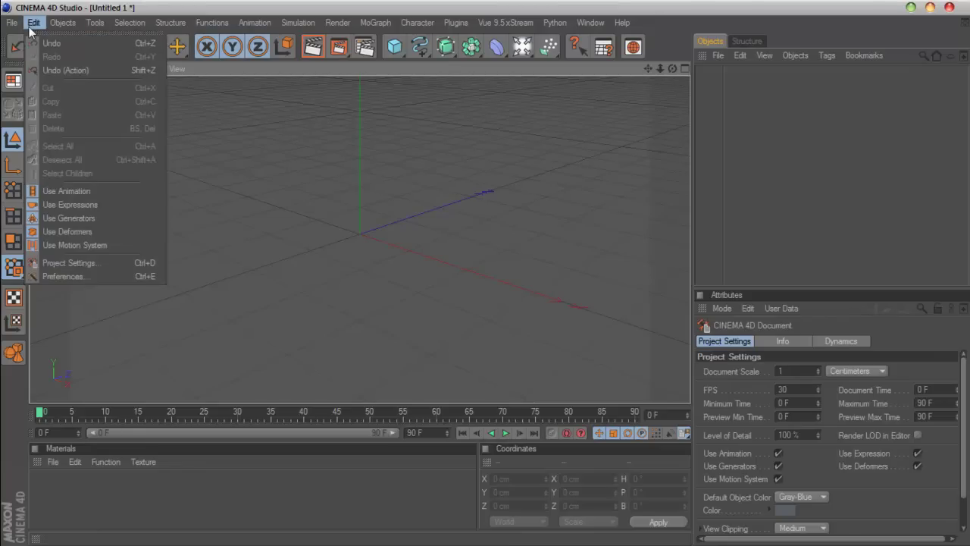
pyautogui.click(62, 278)
pyautogui.moveTo(272, 78); pyautogui.dragTo(331, 62)
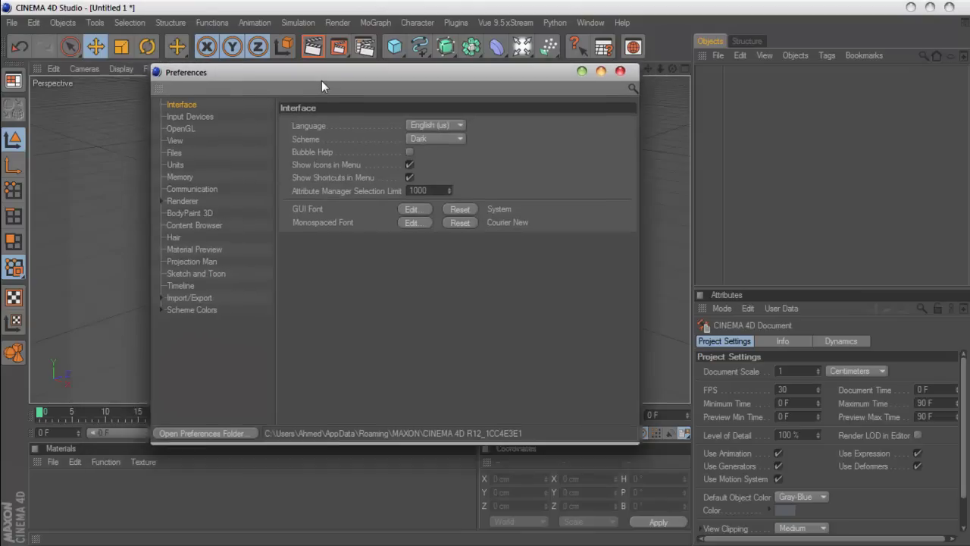
# Step: On the Renderer page, enable Custom Number of Render Threads and enter 8
pyautogui.click(190, 194)
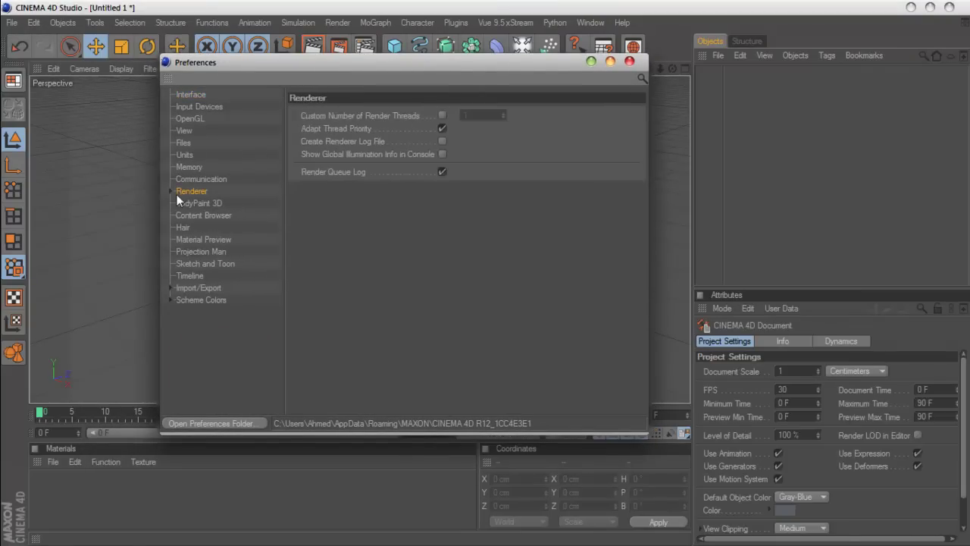
pyautogui.moveTo(241, 64); pyautogui.dragTo(254, 92)
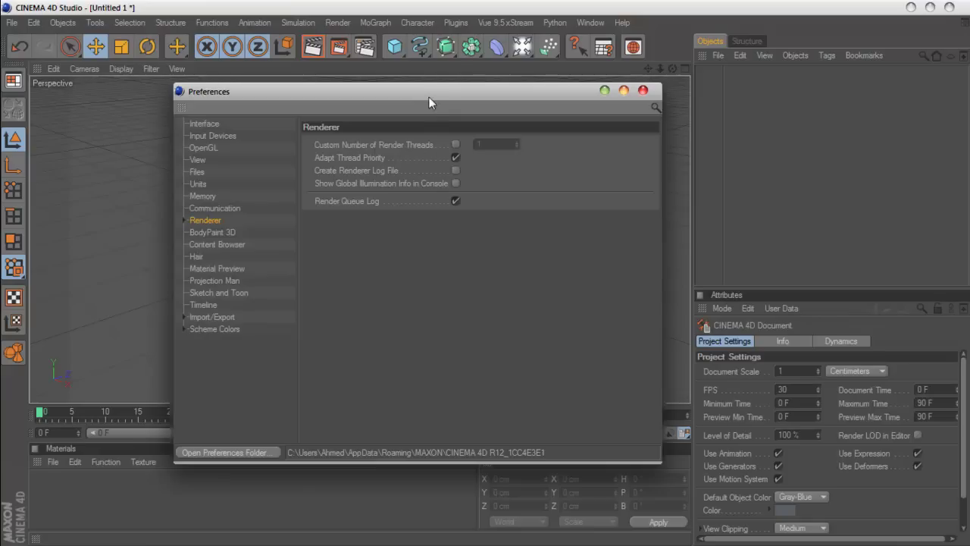
pyautogui.moveTo(429, 97); pyautogui.dragTo(415, 107)
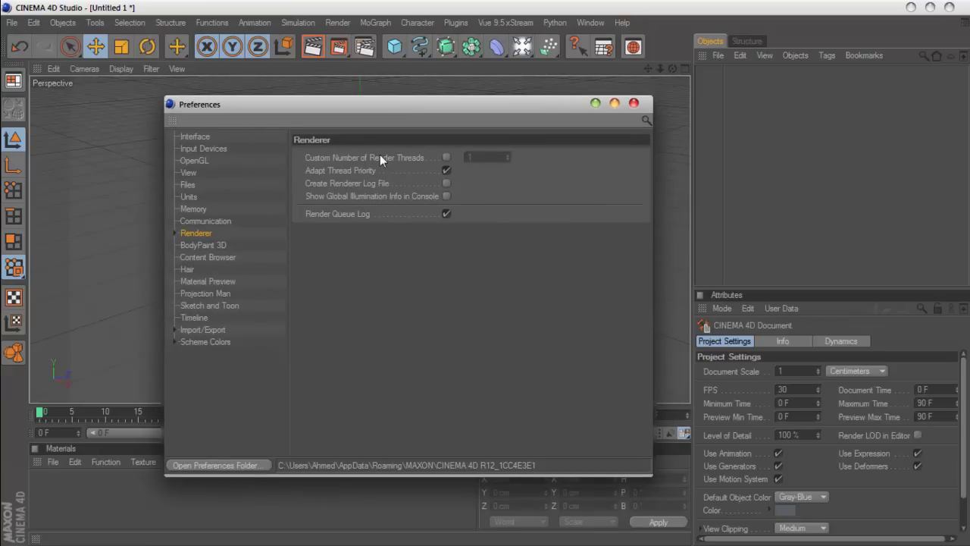
pyautogui.moveTo(399, 104); pyautogui.dragTo(354, 90)
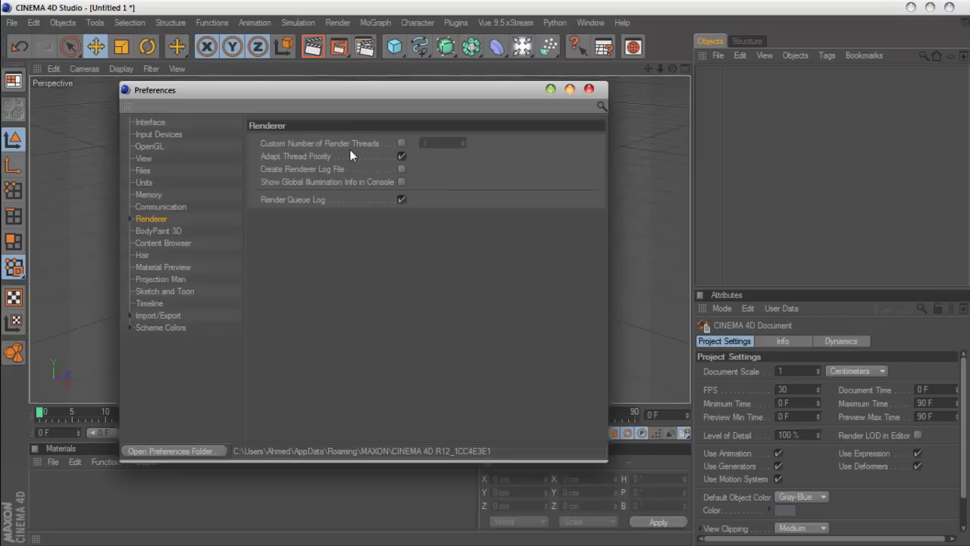
pyautogui.click(401, 144)
pyautogui.moveTo(379, 105); pyautogui.dragTo(385, 138)
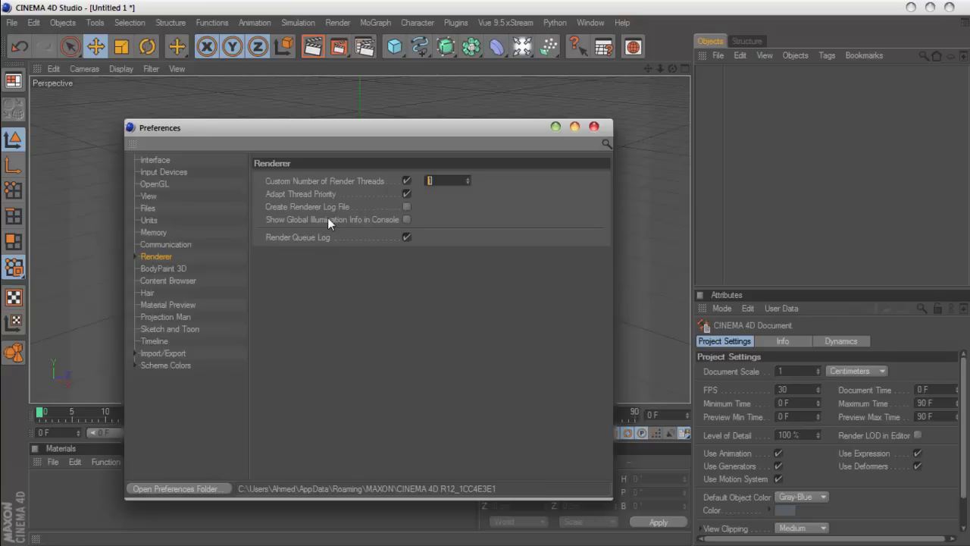
pyautogui.click(407, 181)
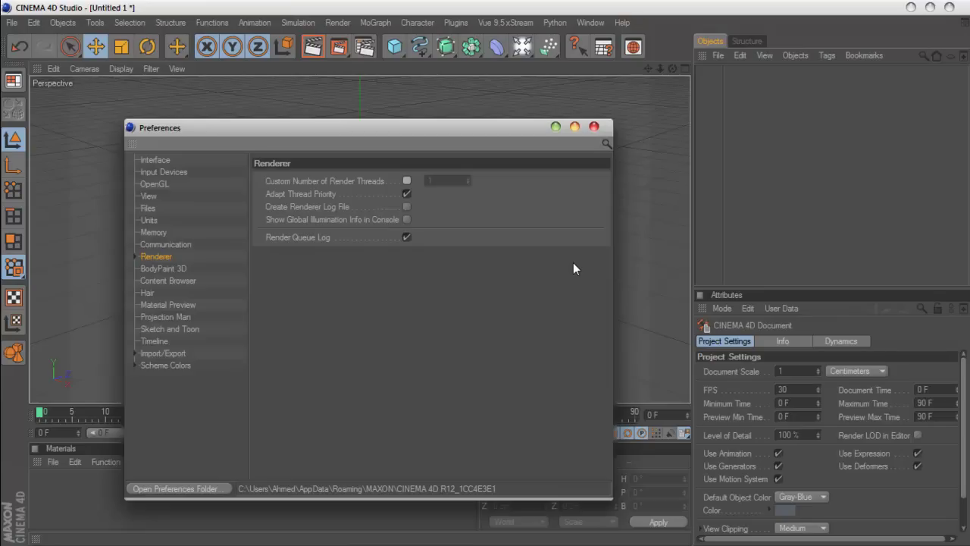
pyautogui.click(407, 180)
pyautogui.click(441, 185)
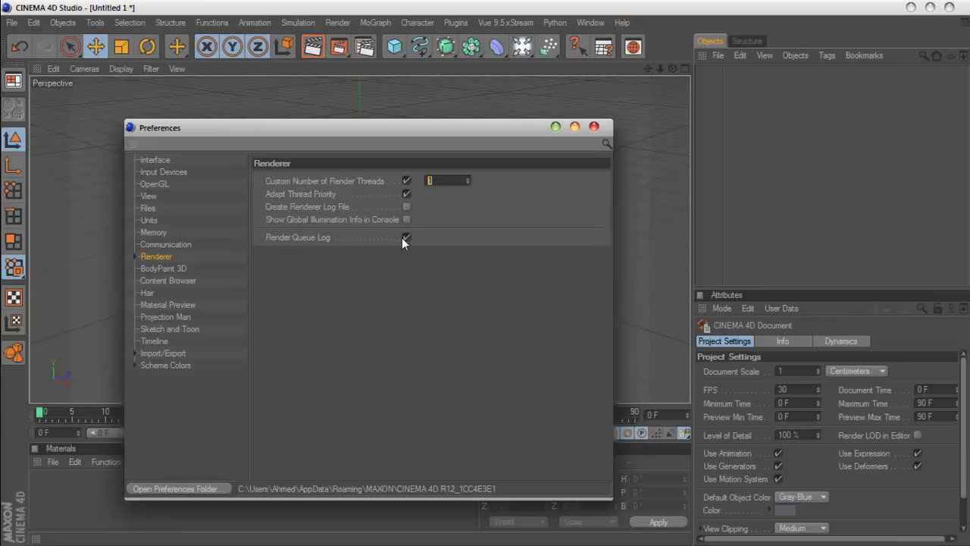
pyautogui.write('8')
# Step: Keep Adapt Thread Priority checked, then go to the OpenGL preferences page
pyautogui.moveTo(446, 130); pyautogui.dragTo(465, 129)
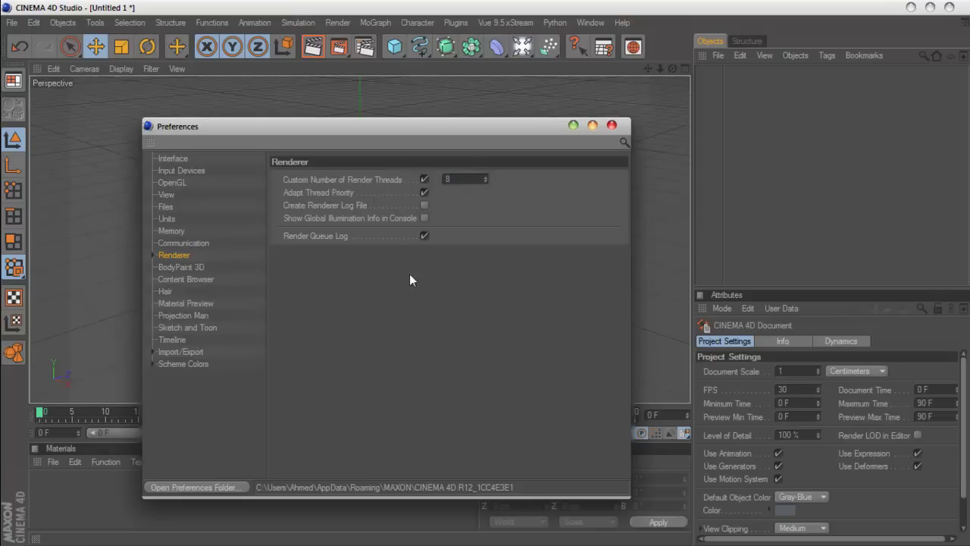
pyautogui.click(314, 194)
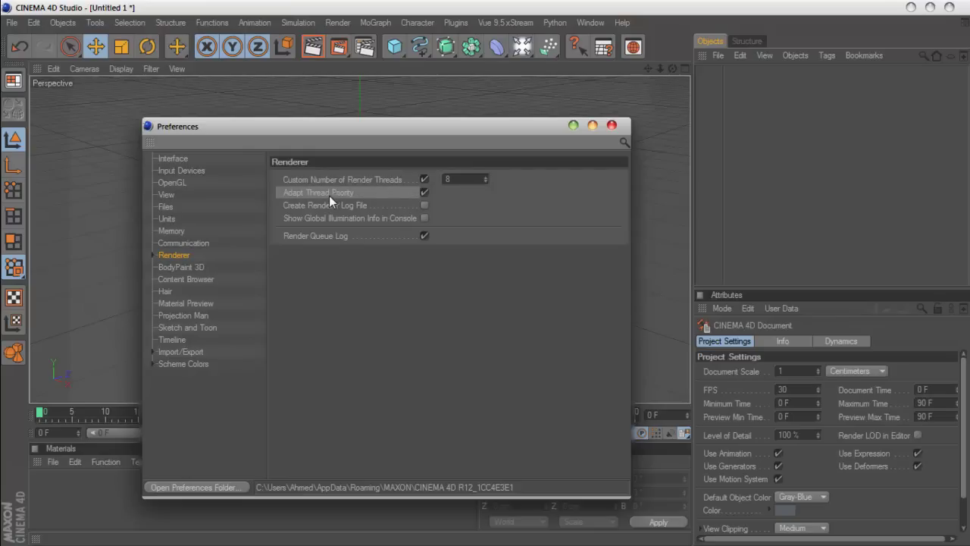
pyautogui.moveTo(361, 126); pyautogui.dragTo(374, 132)
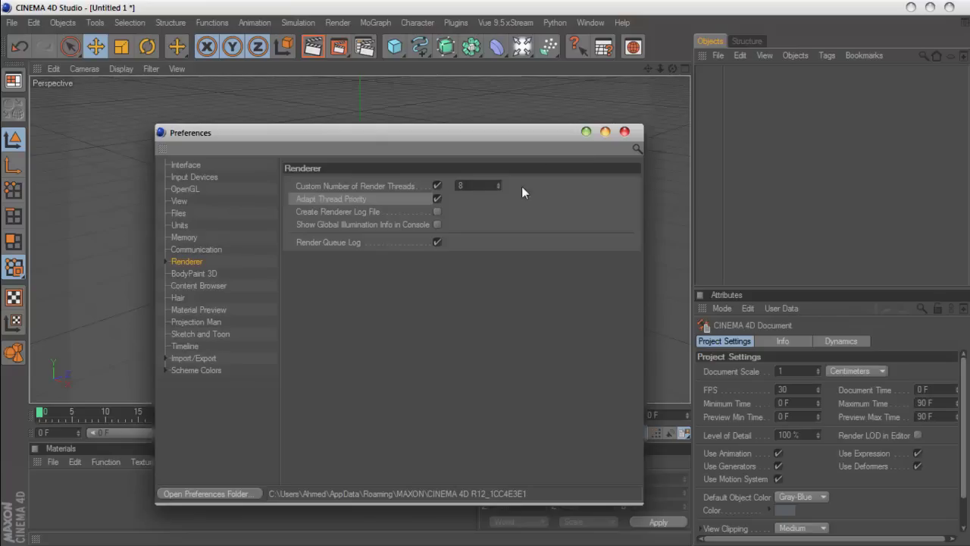
pyautogui.click(437, 199)
pyautogui.click(185, 191)
pyautogui.moveTo(426, 149); pyautogui.dragTo(366, 112)
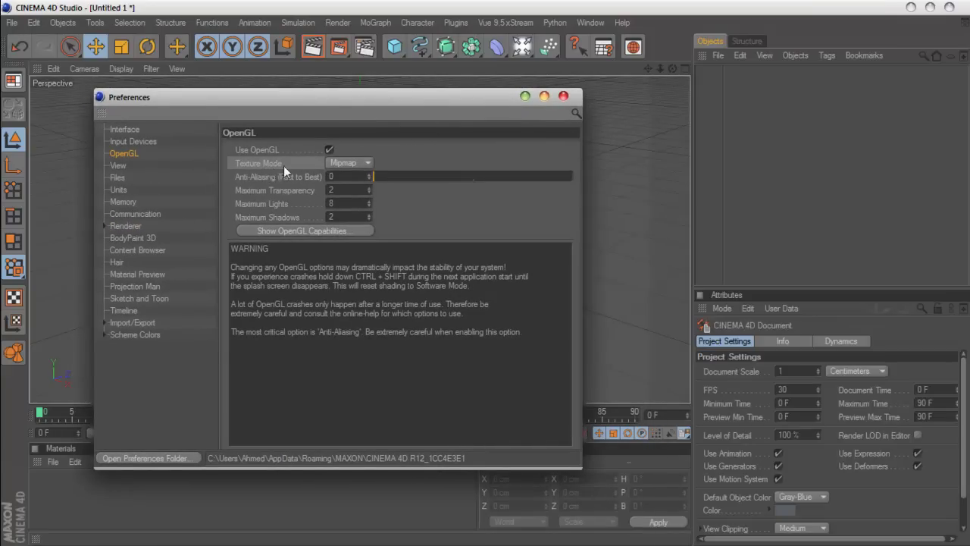
# Step: Try the Nearest and Linear OpenGL texture modes, then settle on Mipmap
pyautogui.click(350, 162)
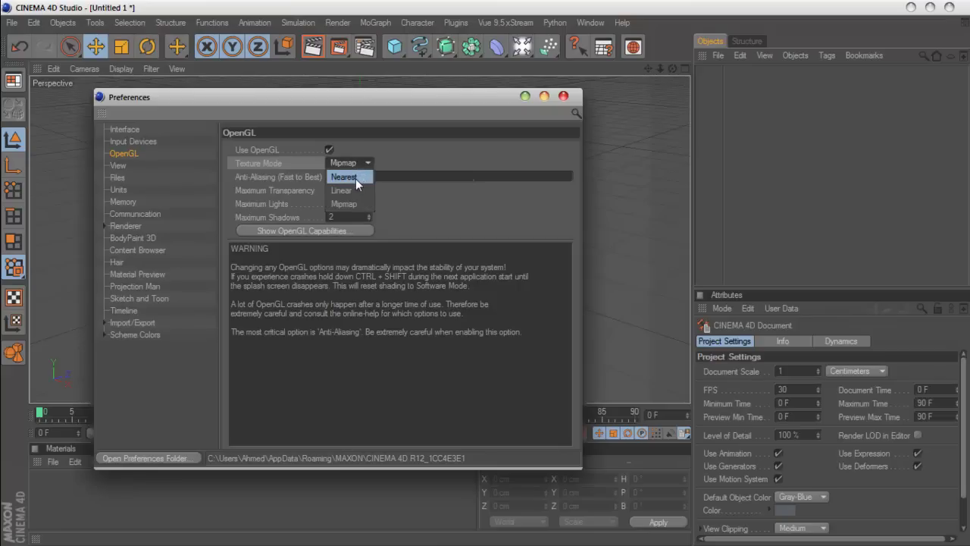
pyautogui.click(356, 178)
pyautogui.click(350, 162)
pyautogui.click(348, 189)
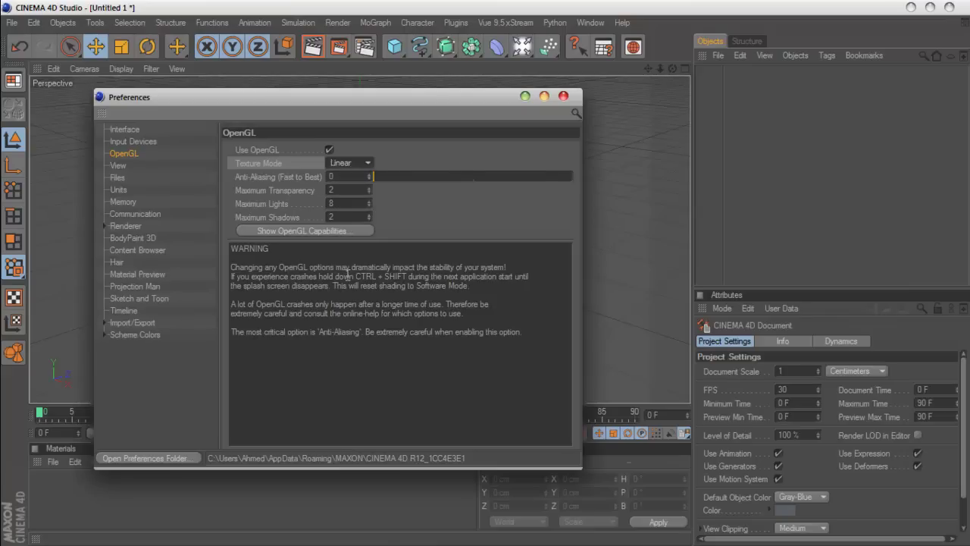
pyautogui.moveTo(382, 112); pyautogui.dragTo(408, 114)
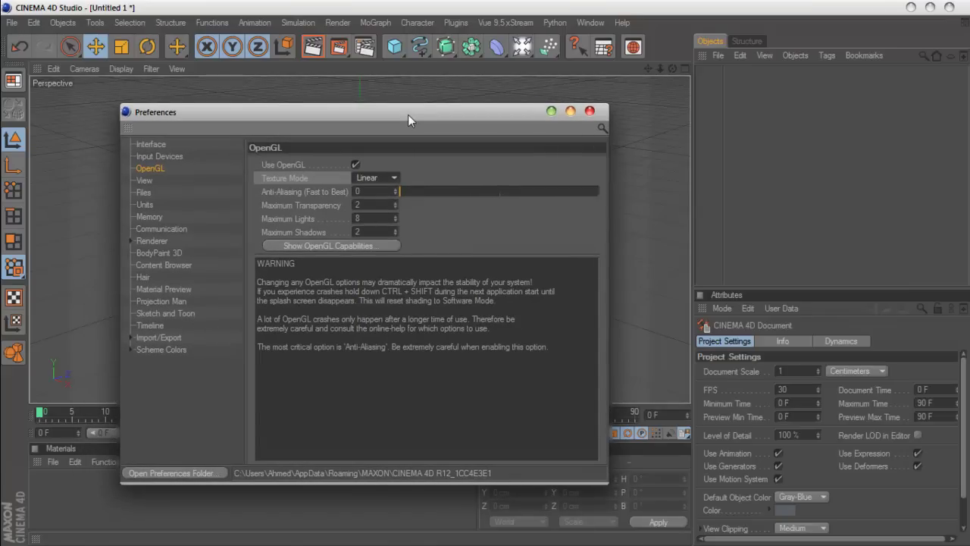
pyautogui.click(393, 181)
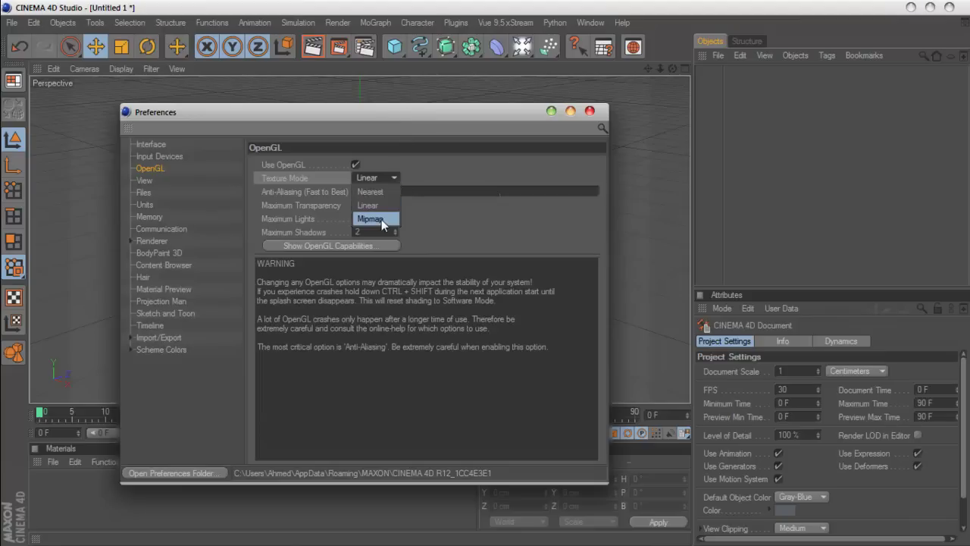
pyautogui.click(381, 219)
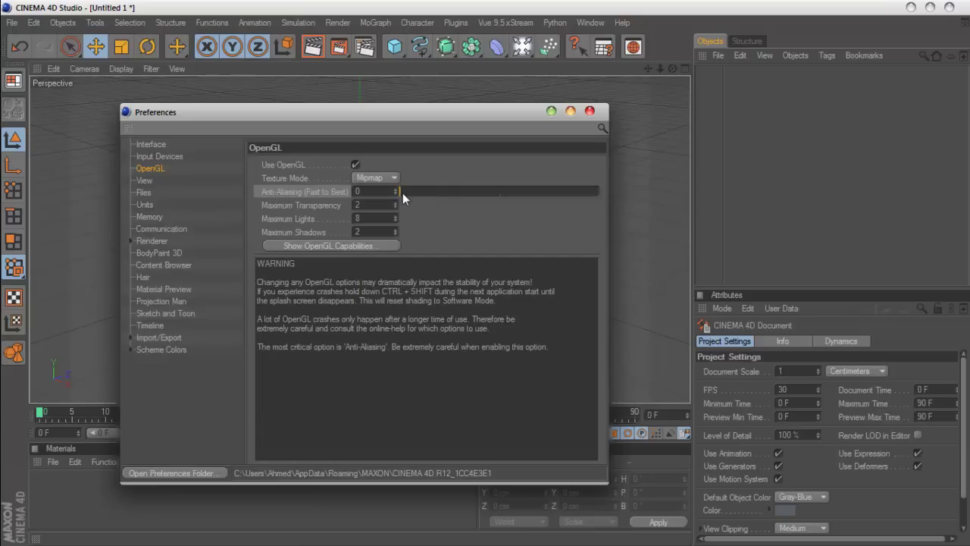
# Step: Test OpenGL anti-aliasing at 1, return it to 0, and close Preferences
pyautogui.moveTo(402, 192); pyautogui.dragTo(428, 191)
pyautogui.moveTo(423, 112); pyautogui.dragTo(436, 196)
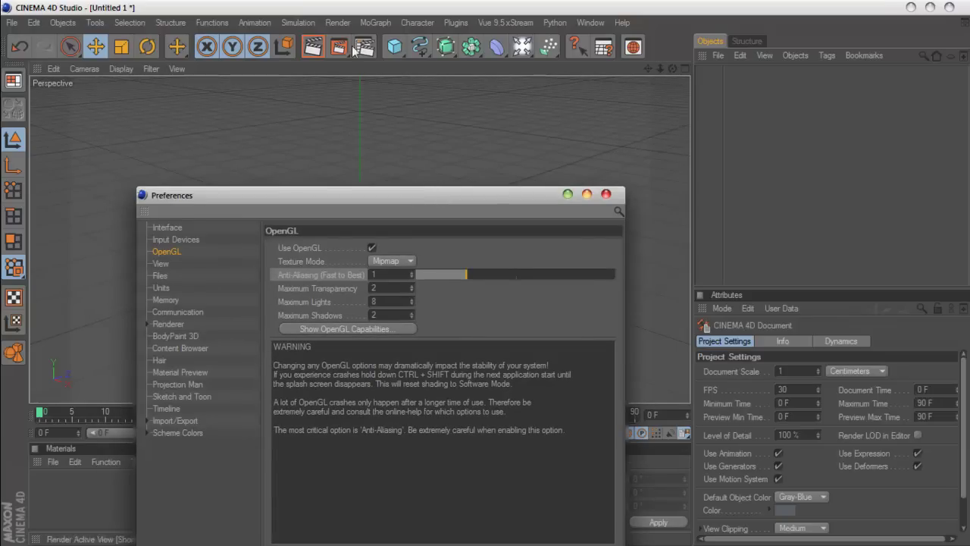
pyautogui.moveTo(374, 195); pyautogui.dragTo(370, 93)
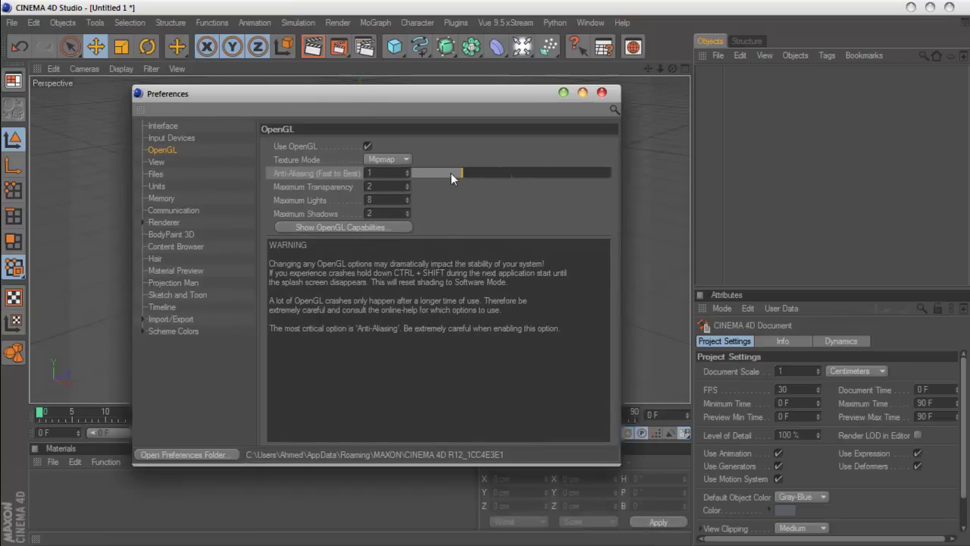
pyautogui.moveTo(460, 172); pyautogui.dragTo(378, 176)
pyautogui.click(602, 93)
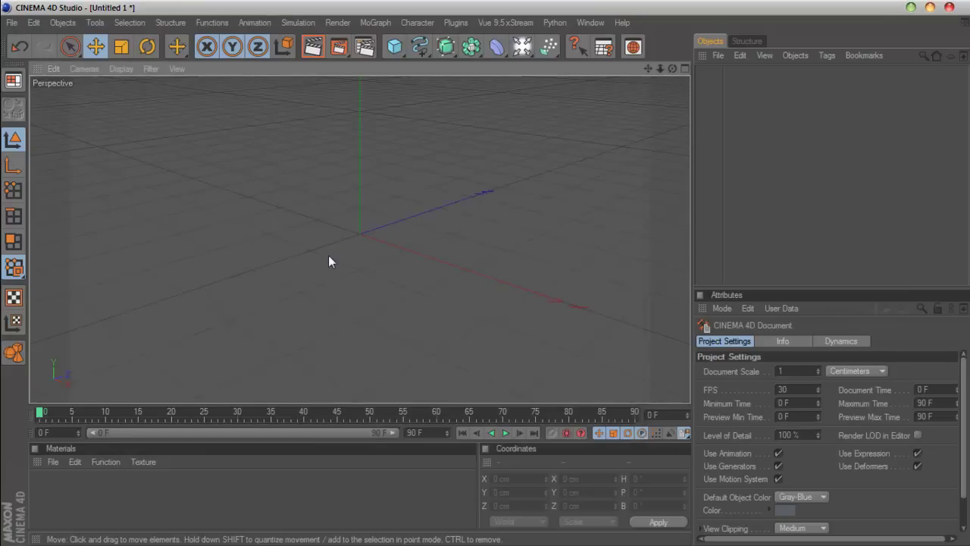